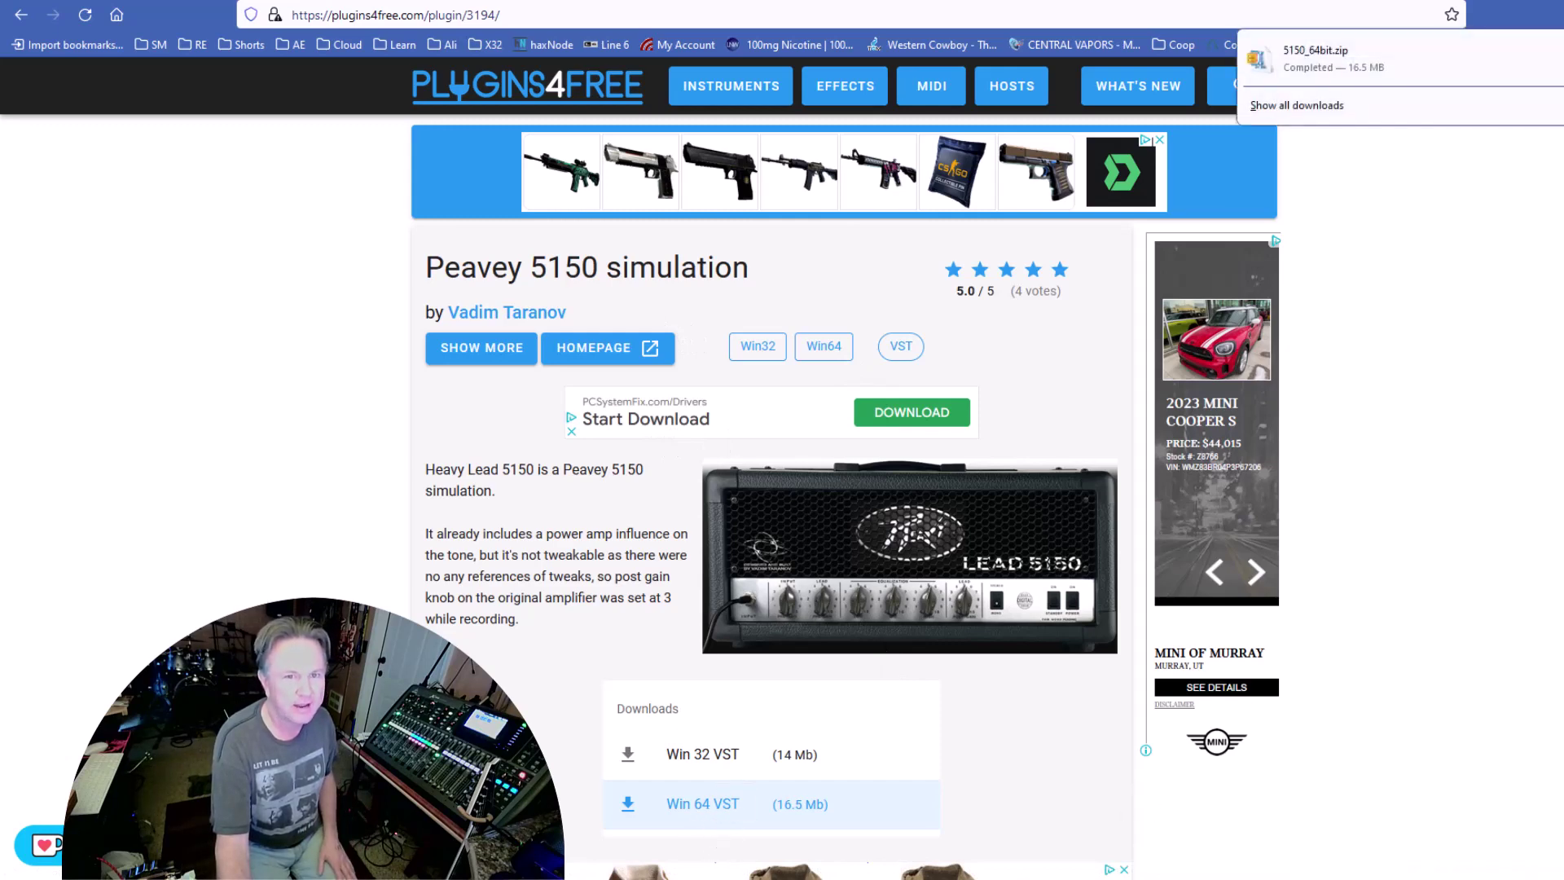
Open the downloaded 5150_64bit.zip in WinZip to show 5150 (64).dll, confirming the security warning
click(1316, 67)
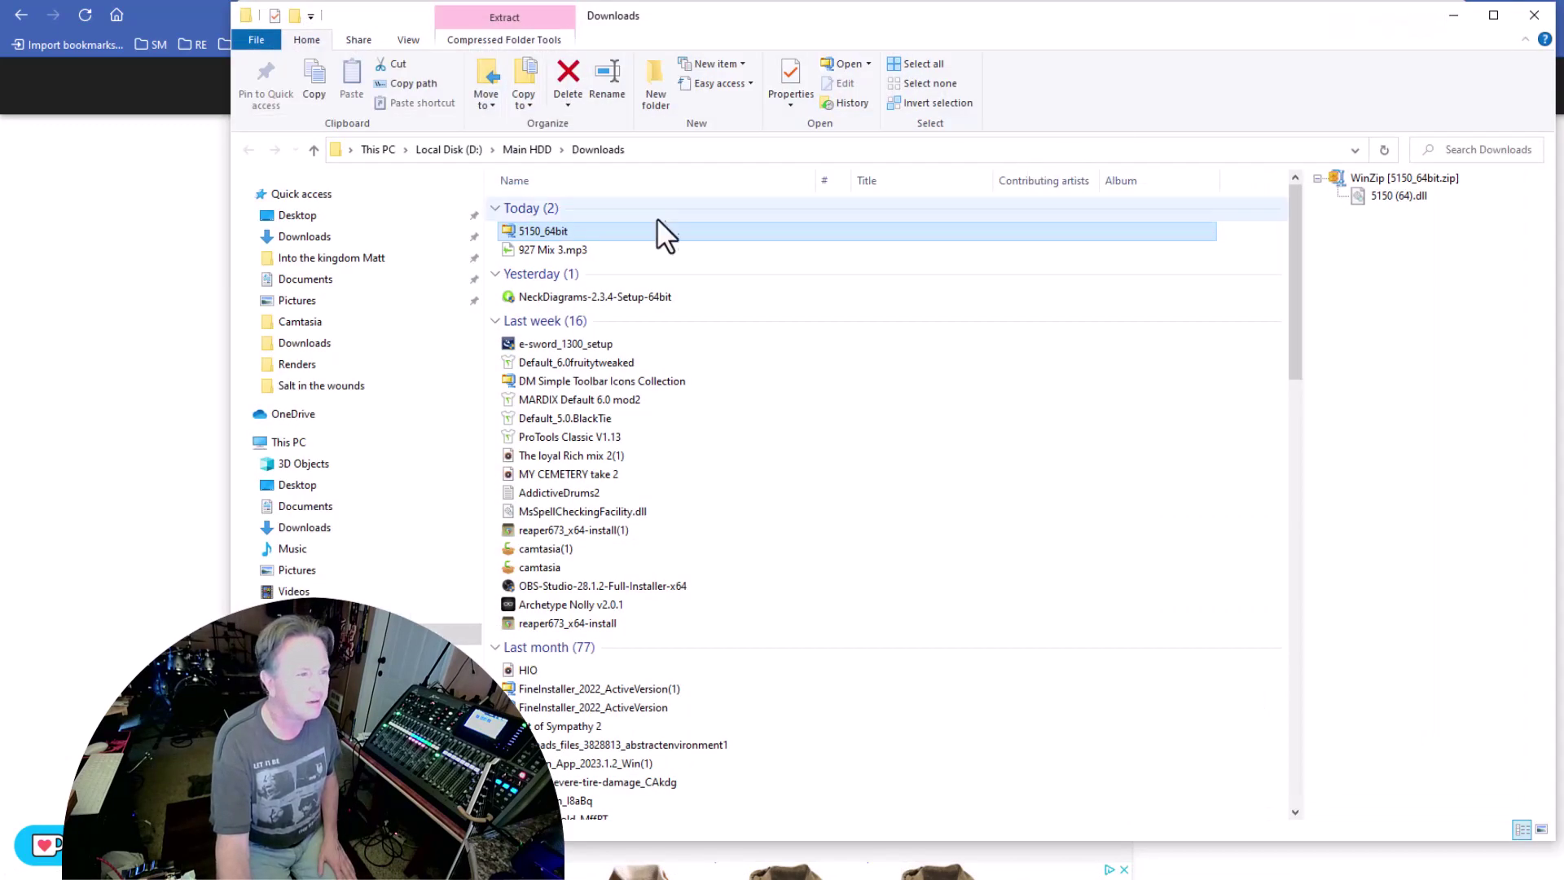
double_click(507, 230)
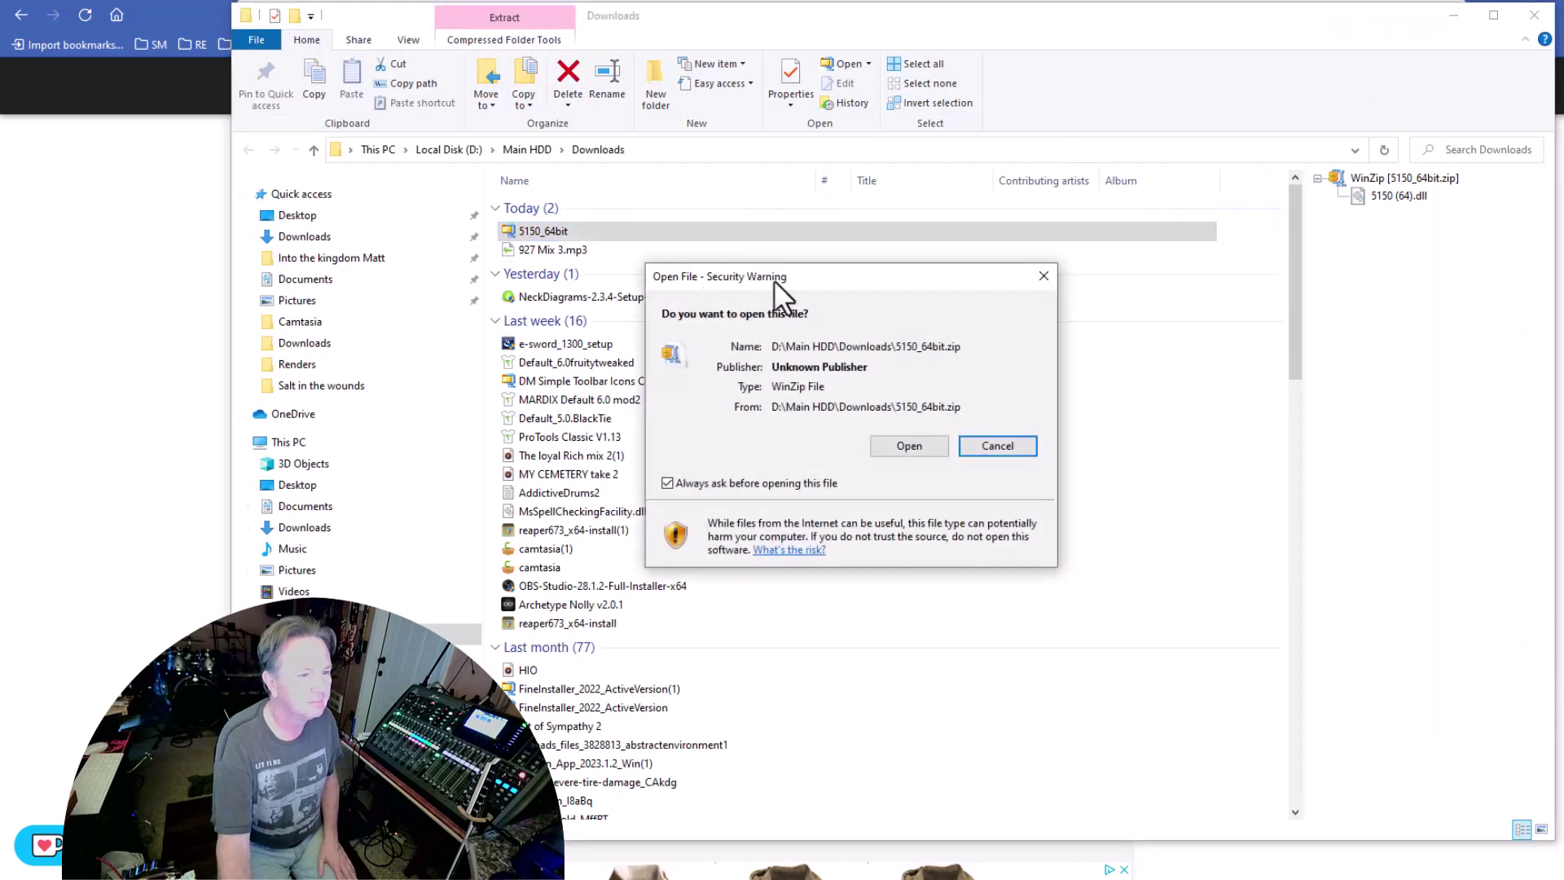
click(900, 445)
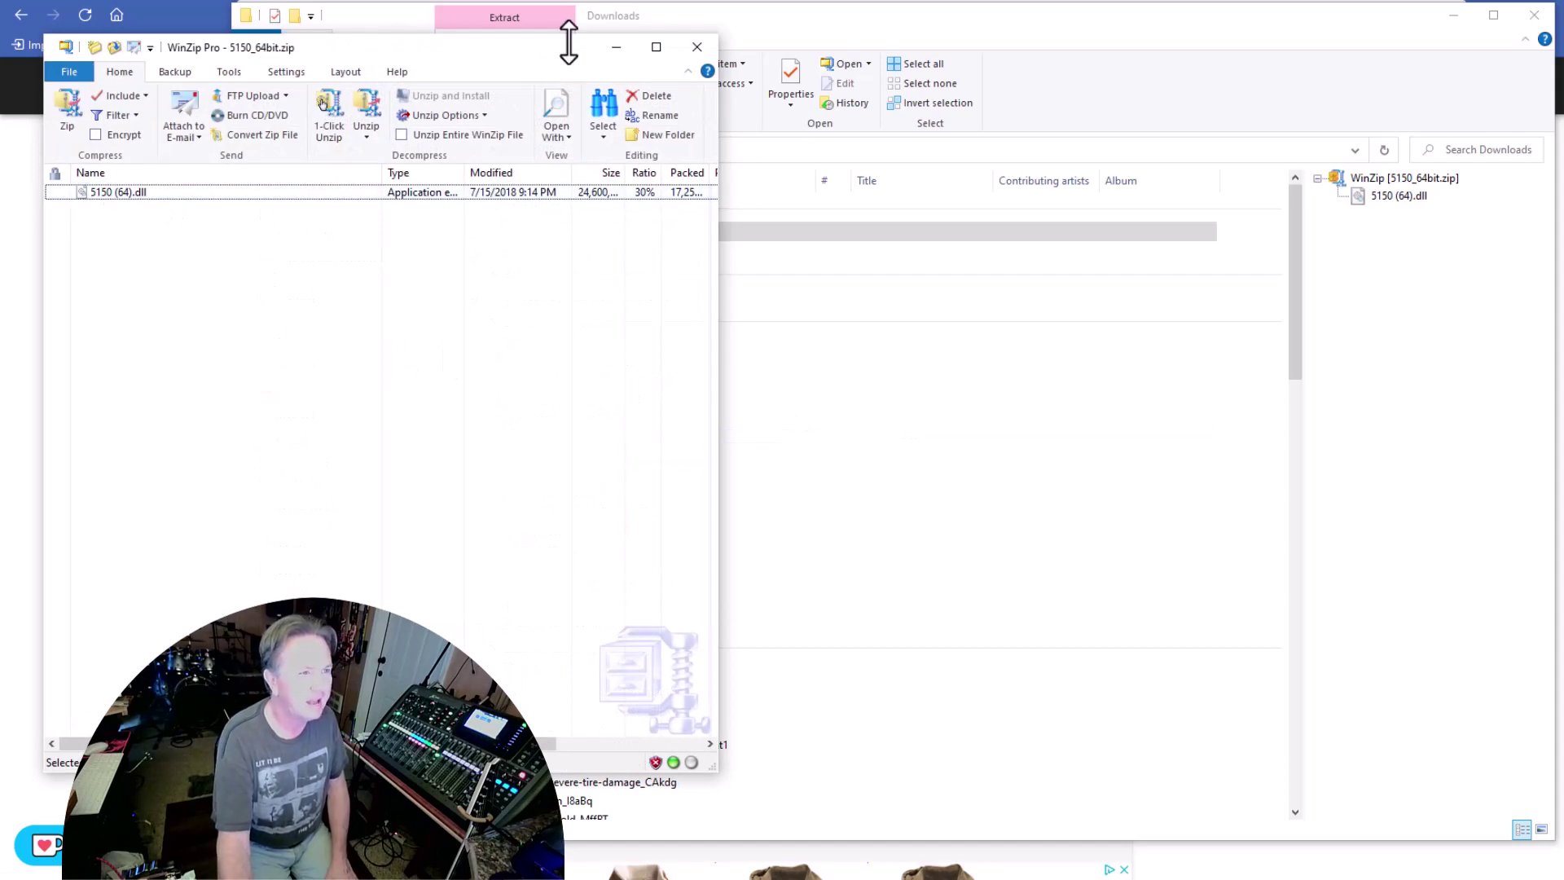
Minimize the Downloads, browser and REAPER windows and bring up File Explorer at Local Disk (C:)
drag(526, 50, 1149, 162)
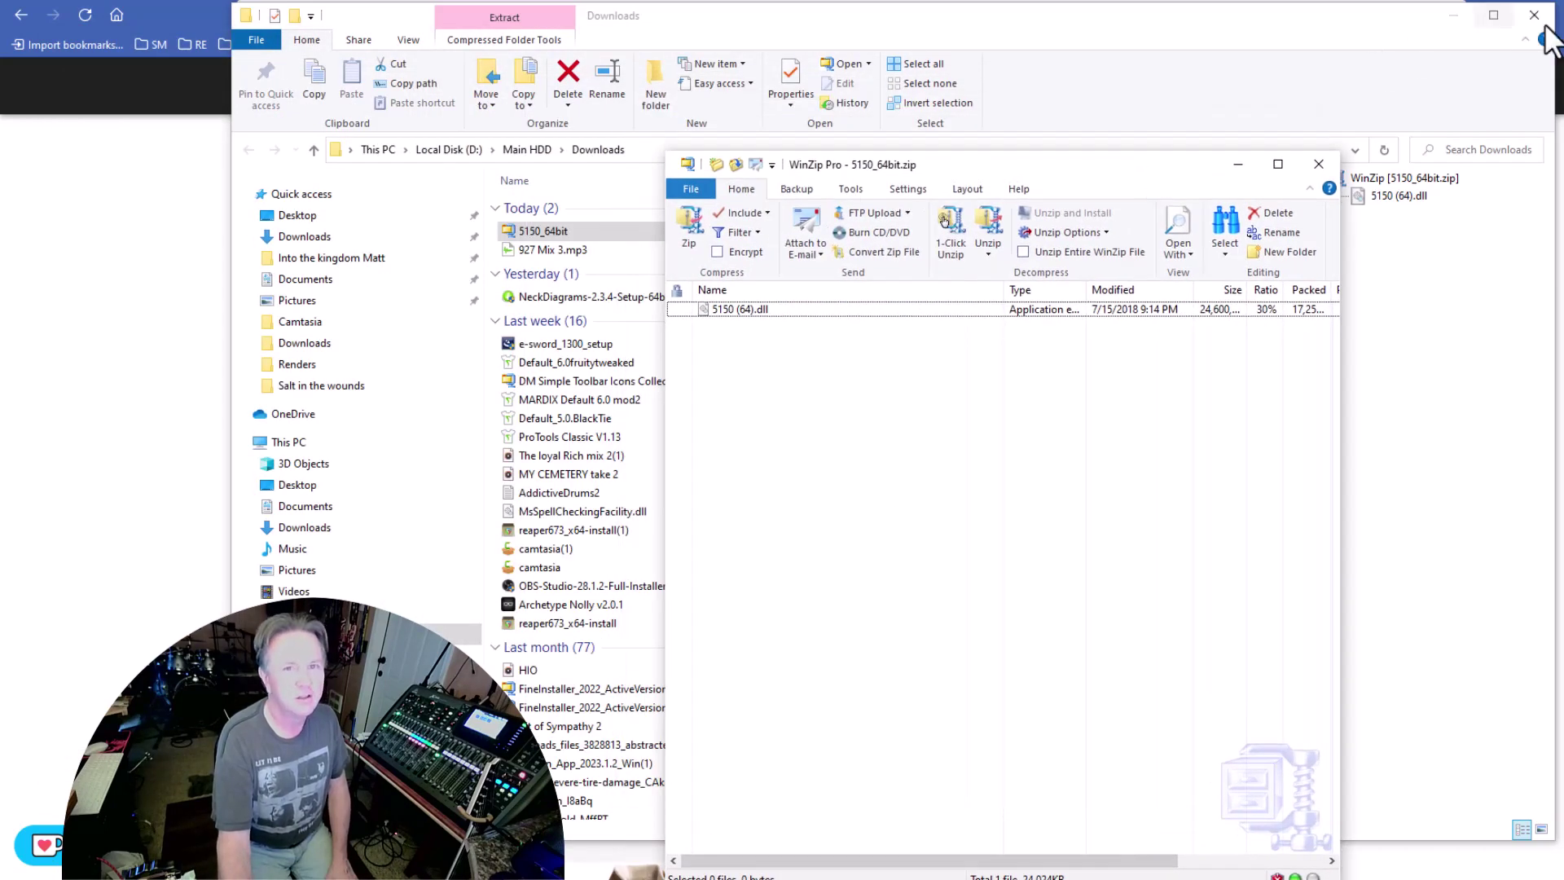
click(1453, 15)
click(1489, 10)
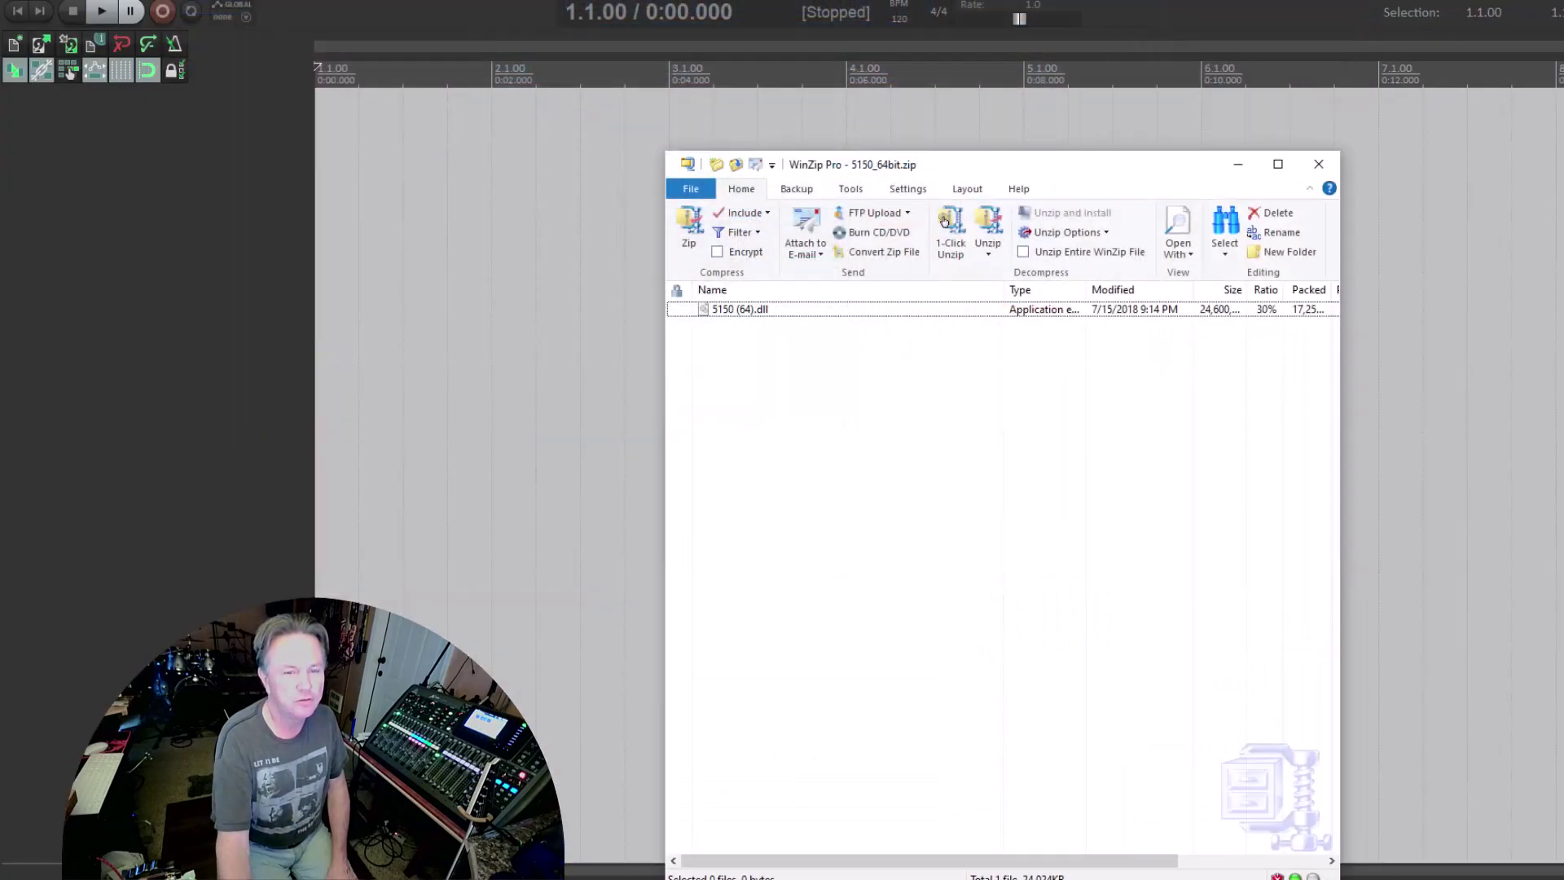
click(1536, 12)
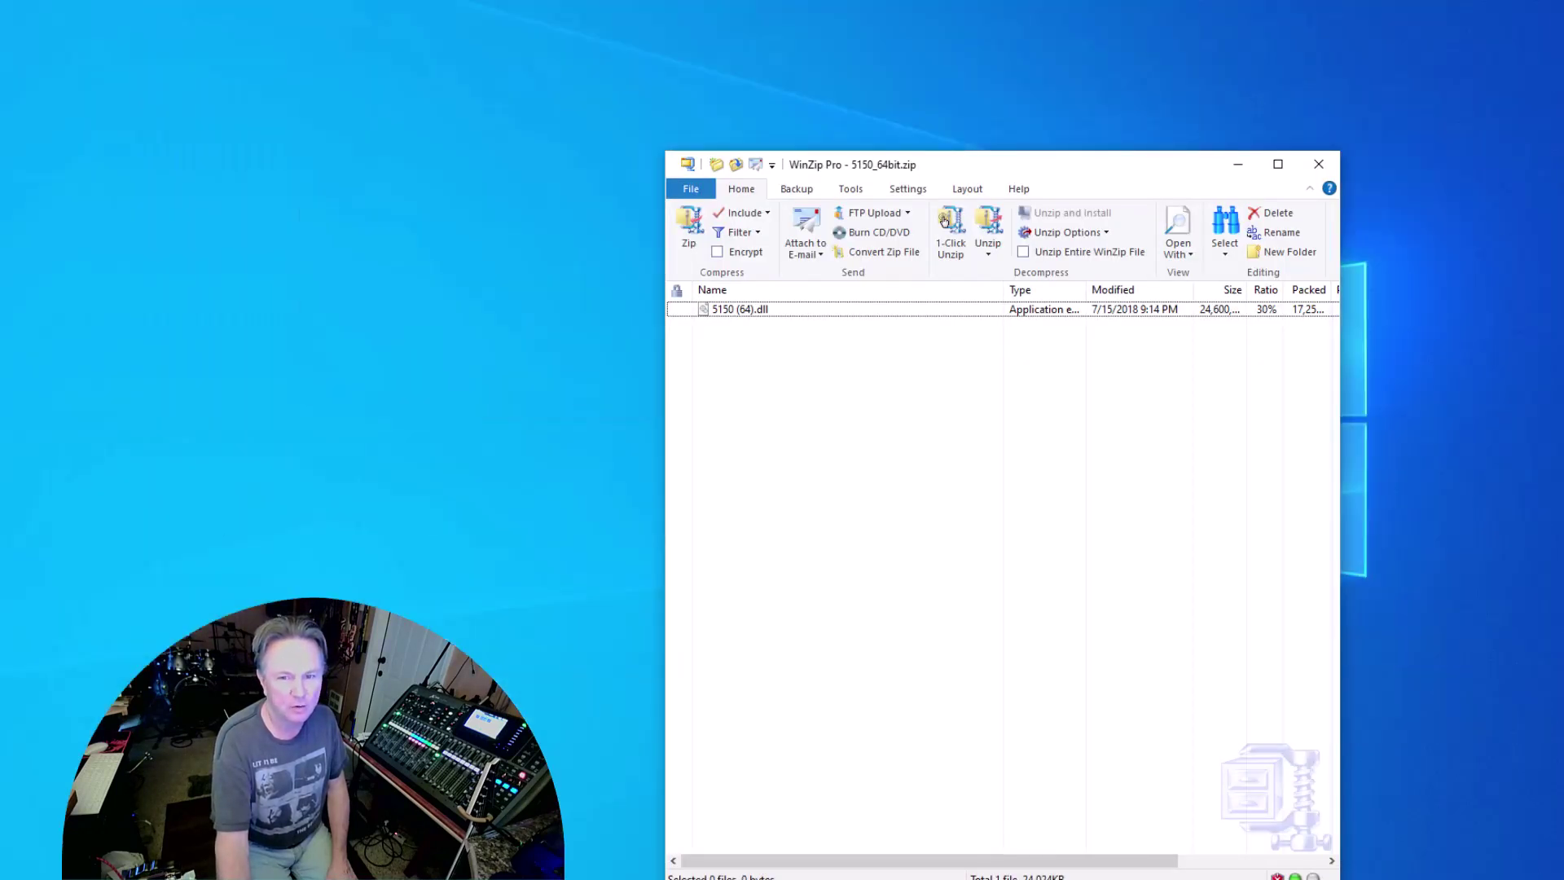
key(alt+Tab)
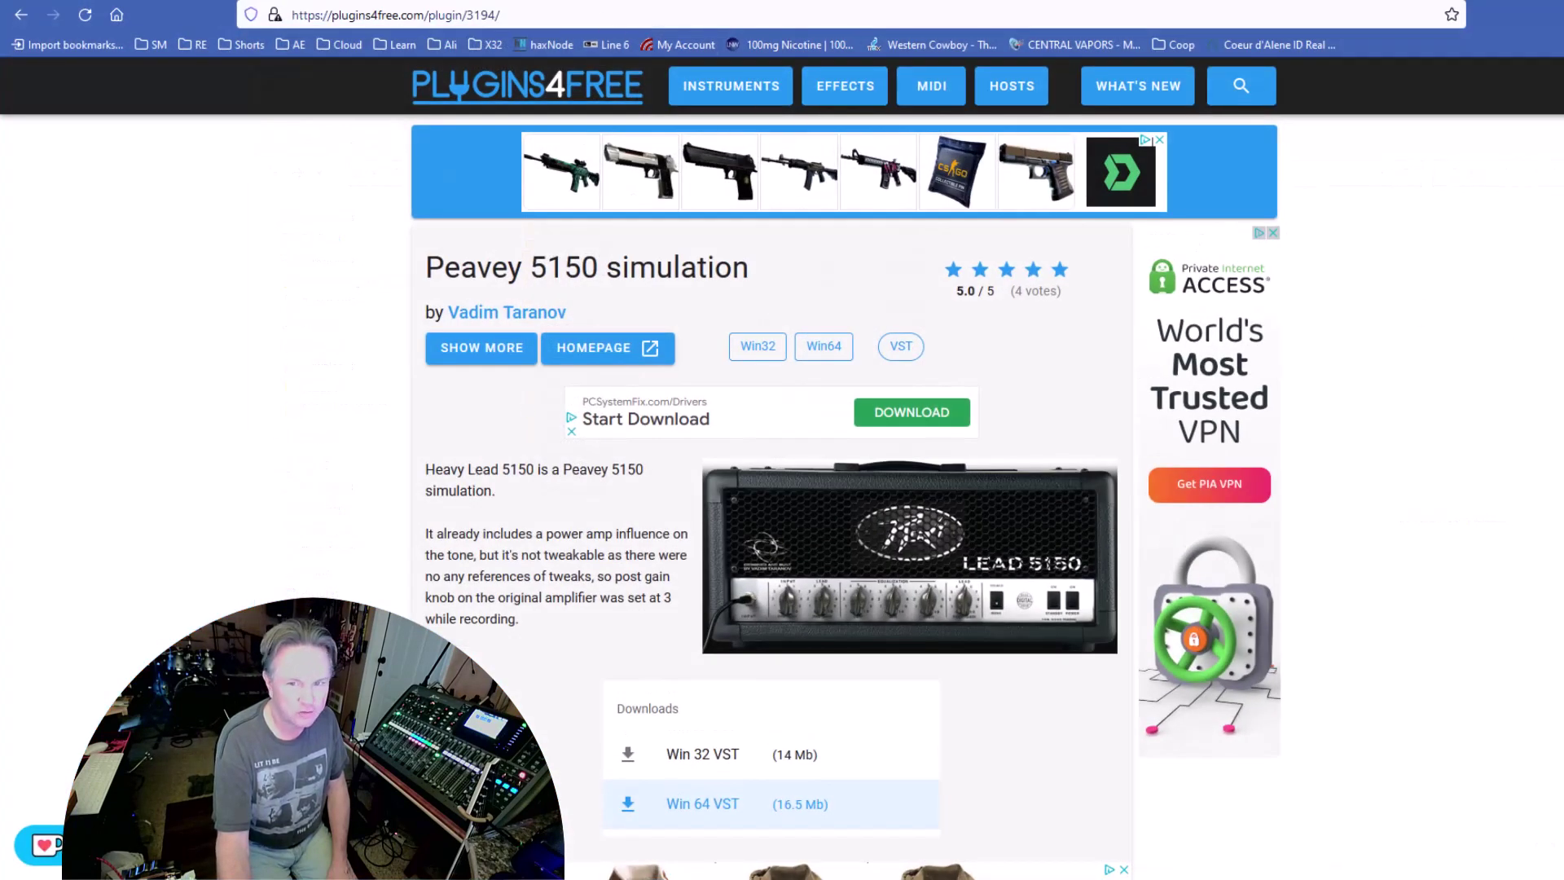
scroll(771, 469, down, 8)
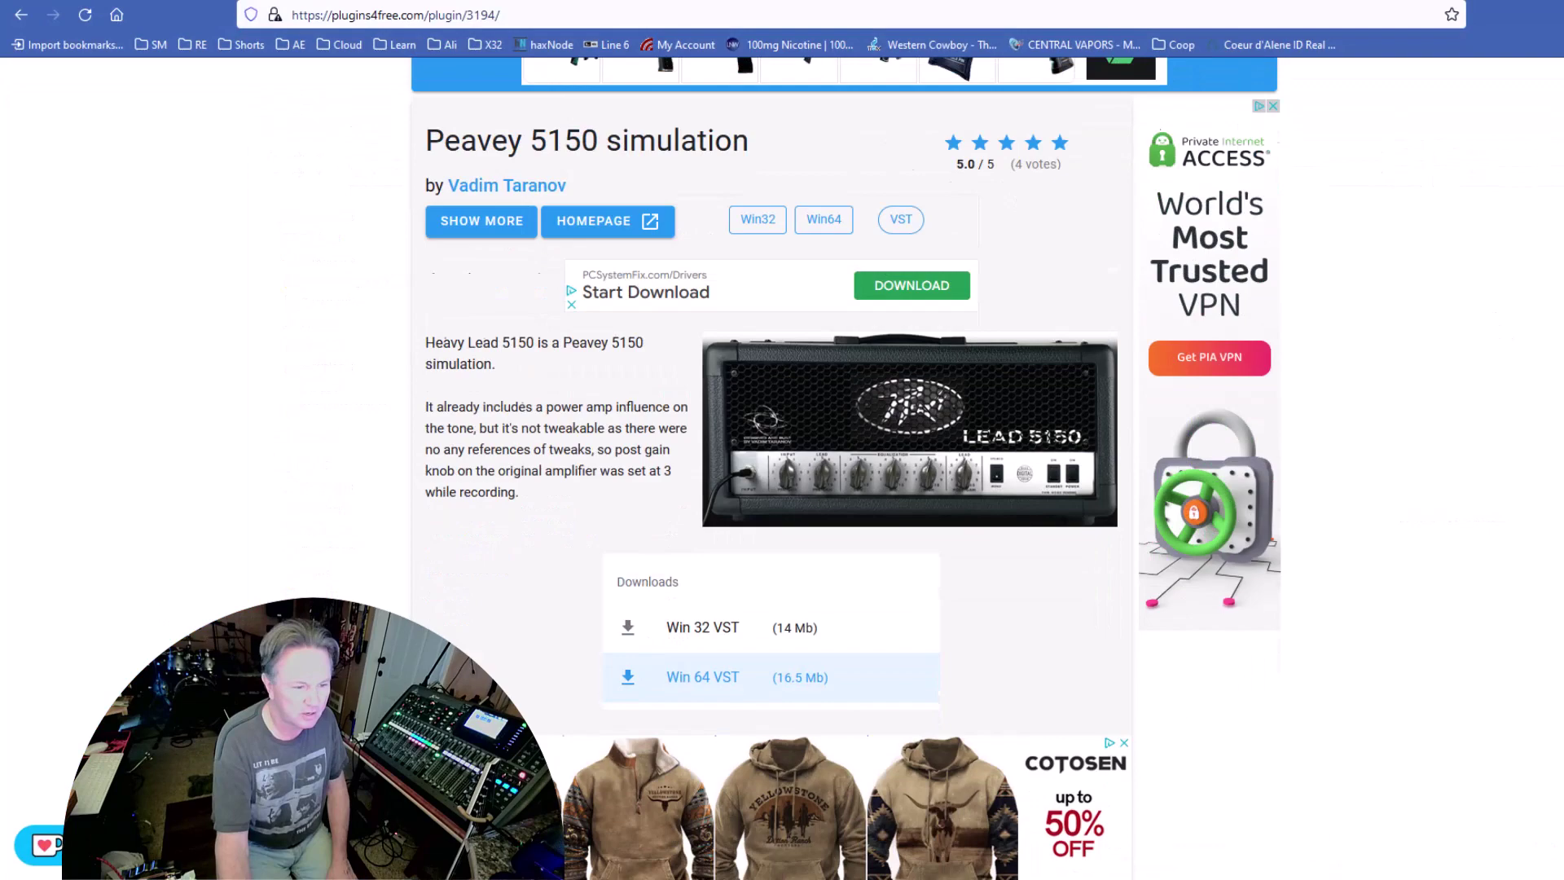
scroll(770, 468, down, 4)
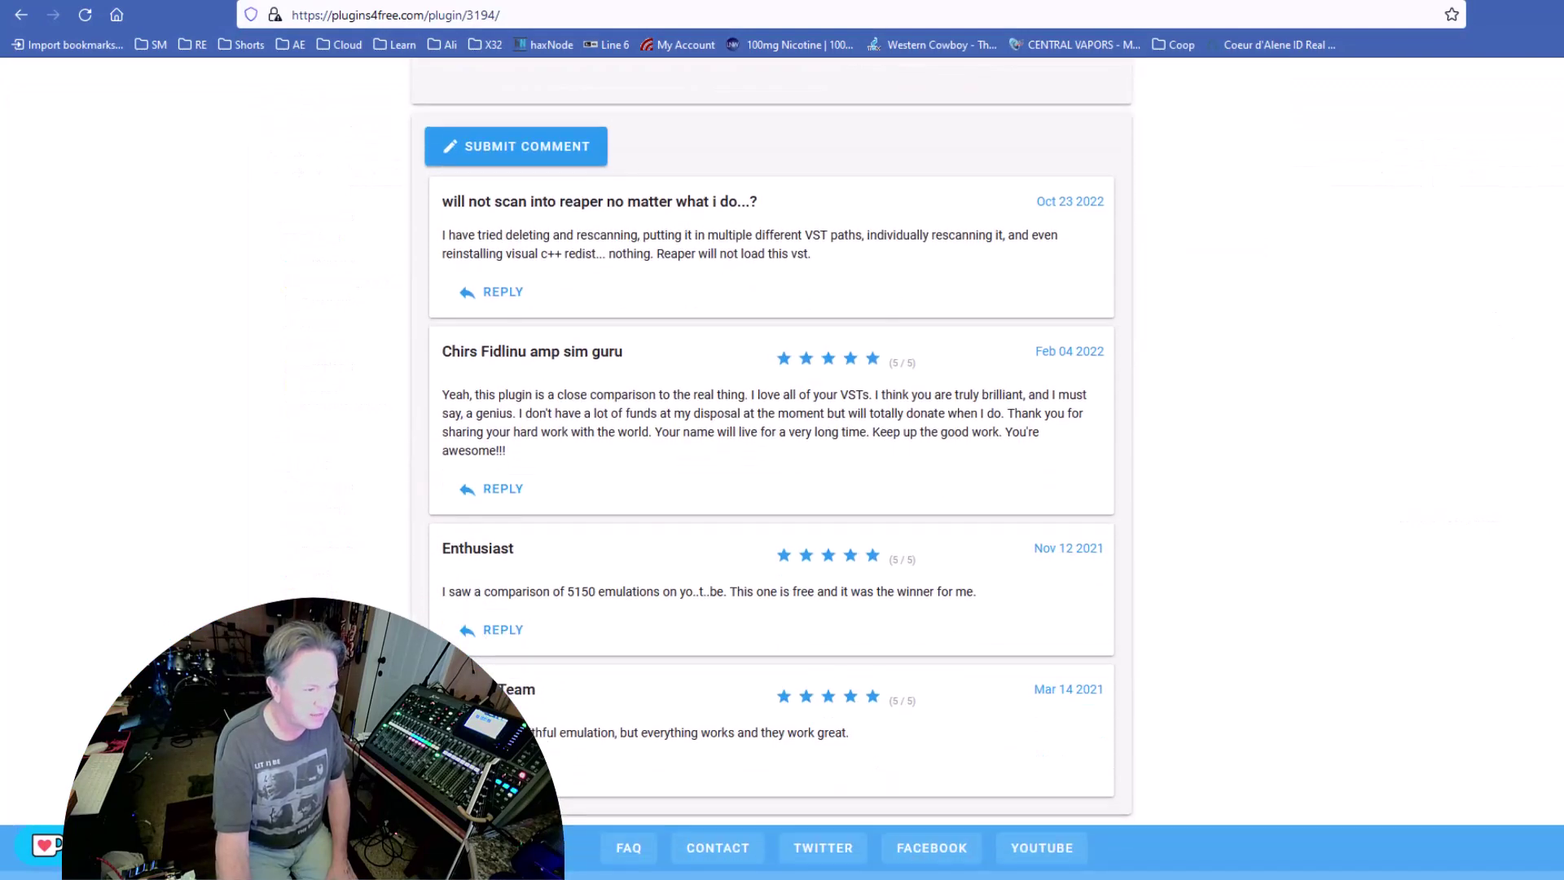
scroll(771, 468, up, 5)
scroll(771, 469, up, 5)
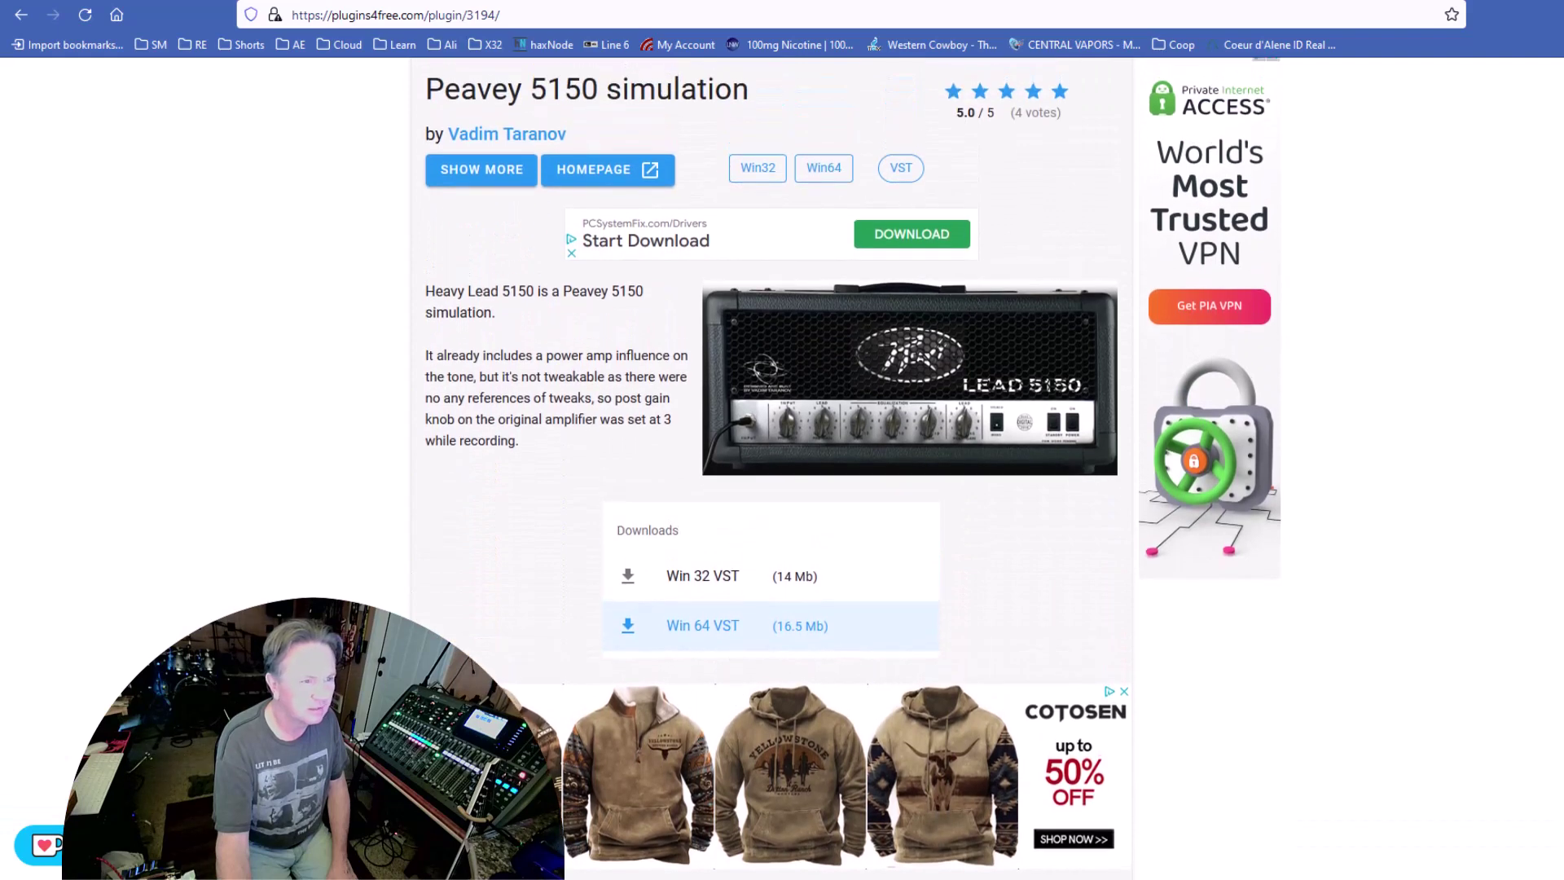
scroll(770, 468, up, 2)
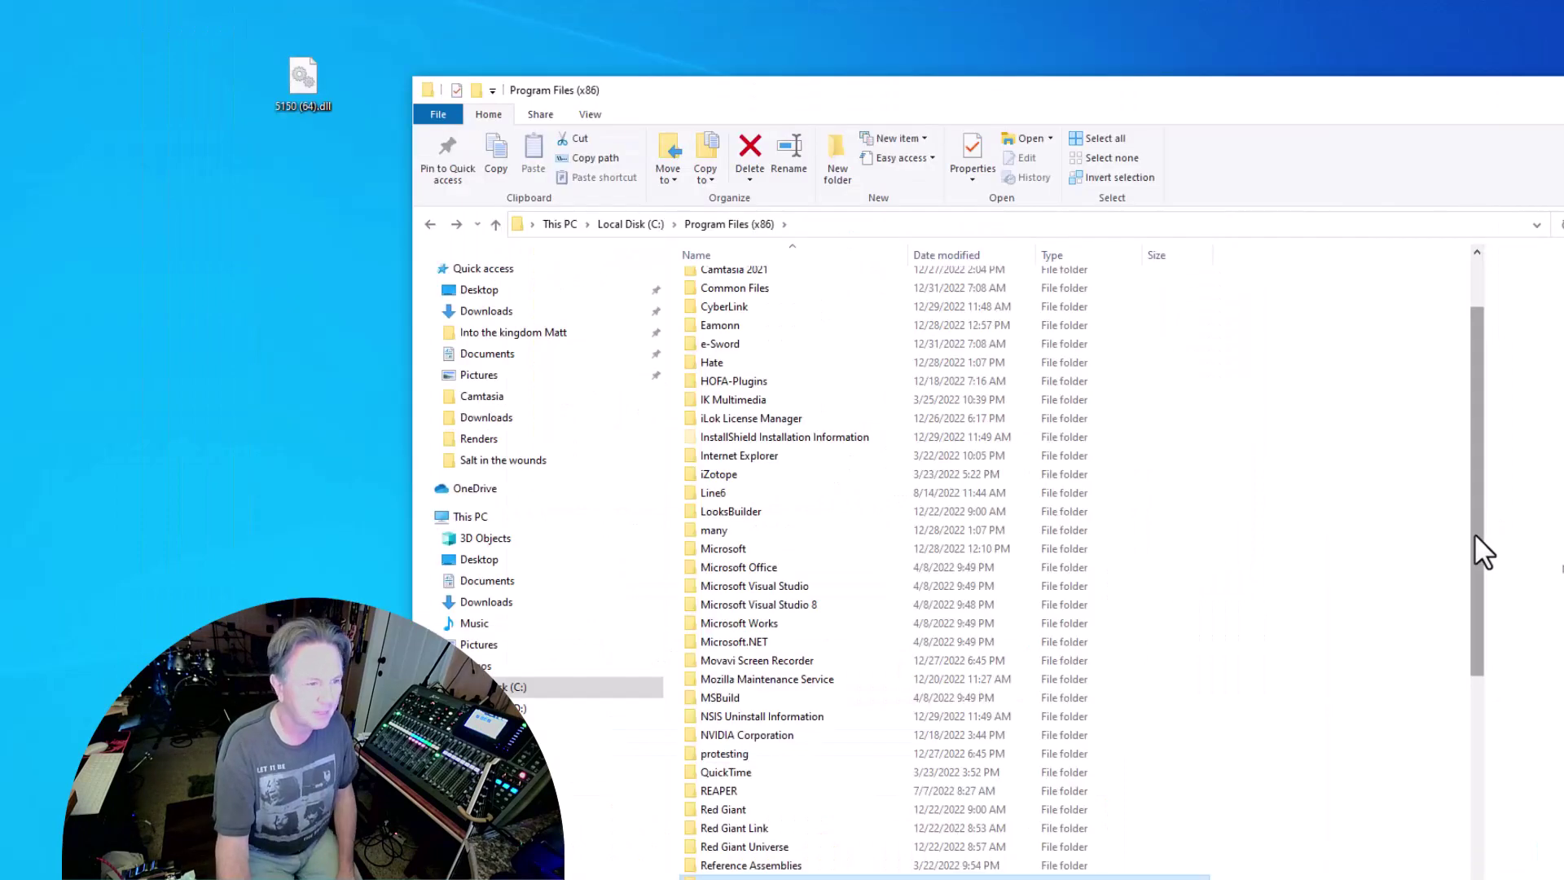
Move 5150 (64).dll from the desktop into C:\Program Files\Steinberg\VSTPlugins\IK Multimedia, granting administrator permission
scroll(1474, 534, up, 2)
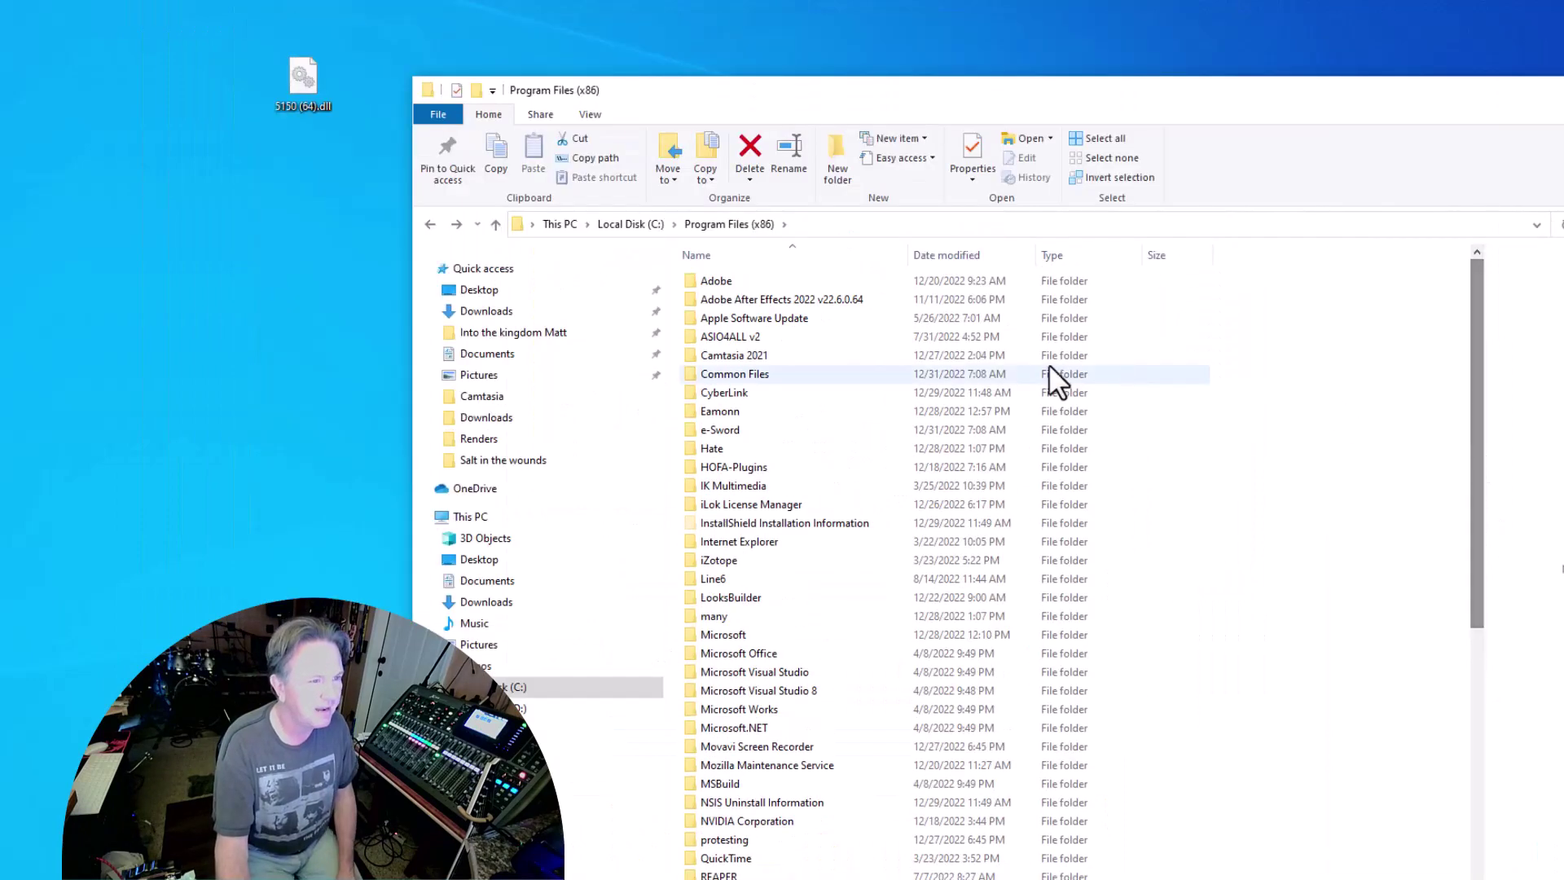
click(634, 225)
double_click(727, 412)
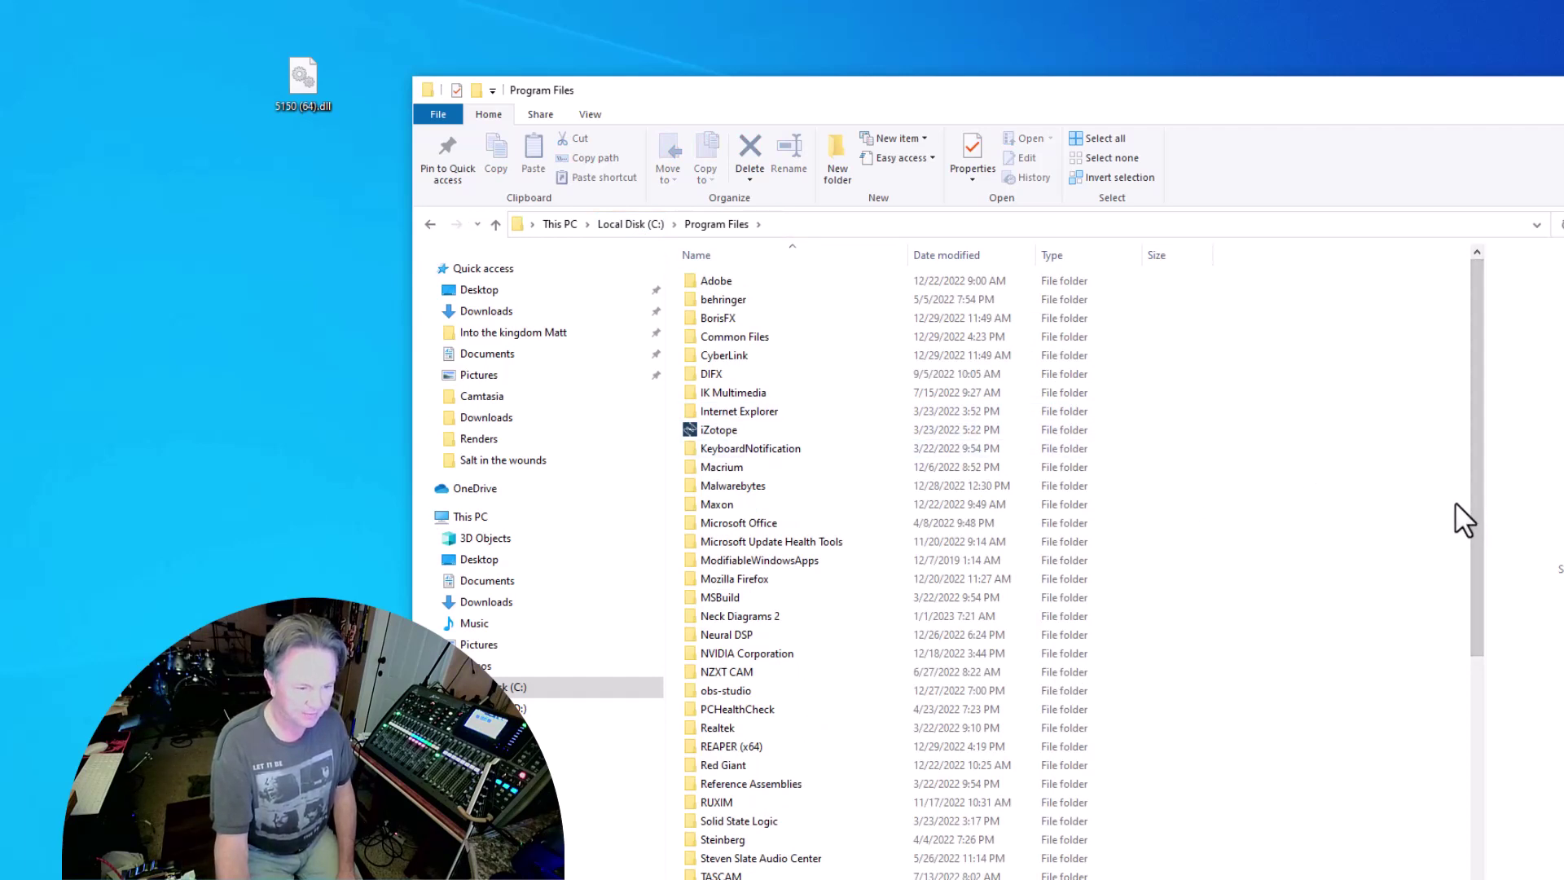
double_click(722, 839)
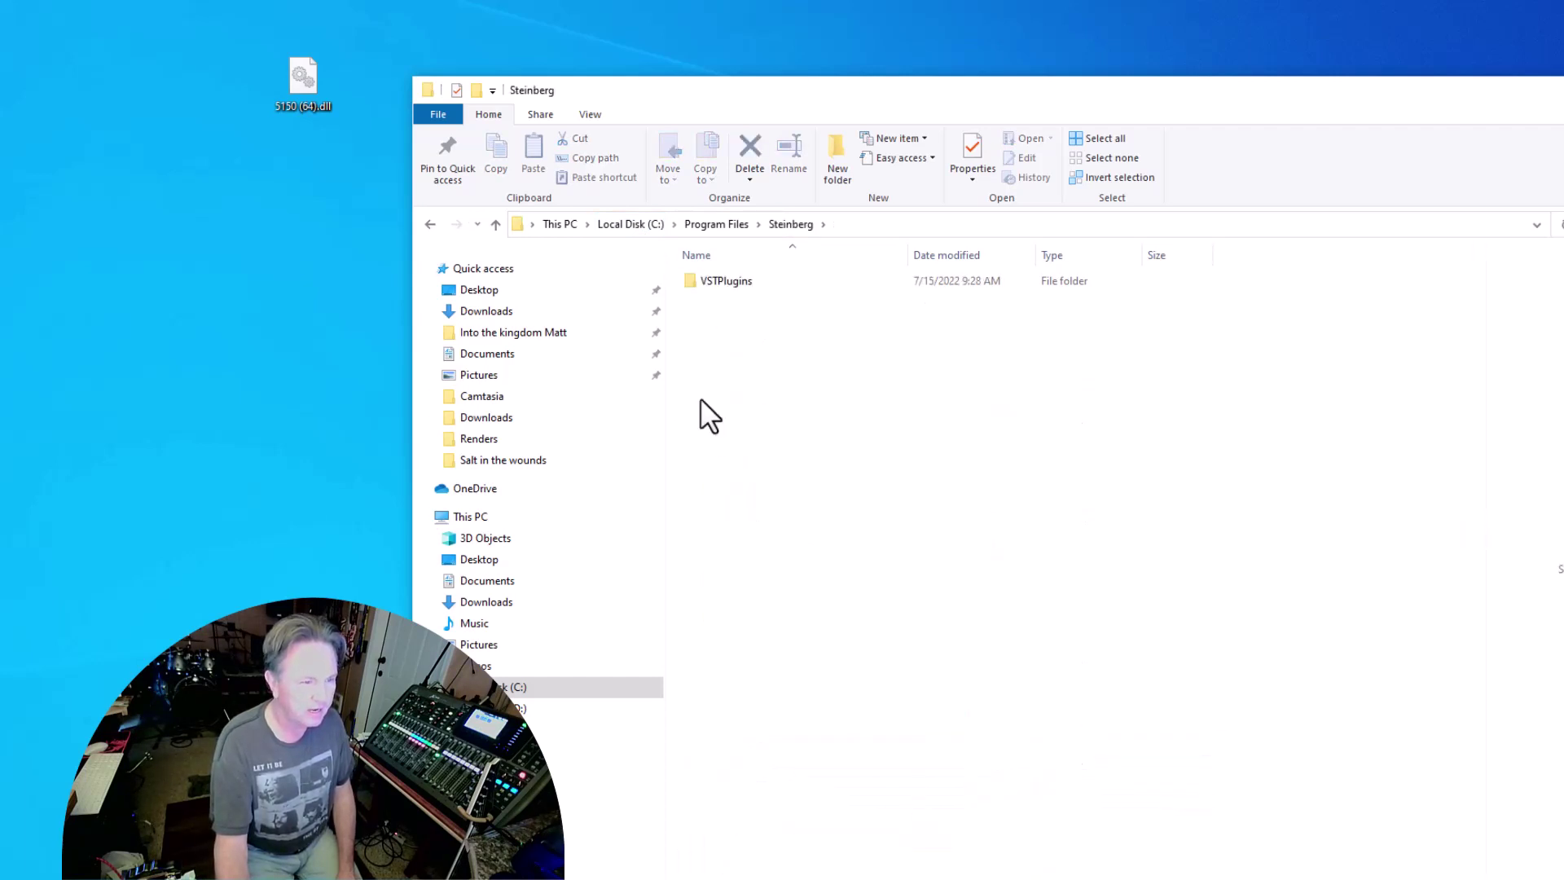
double_click(689, 282)
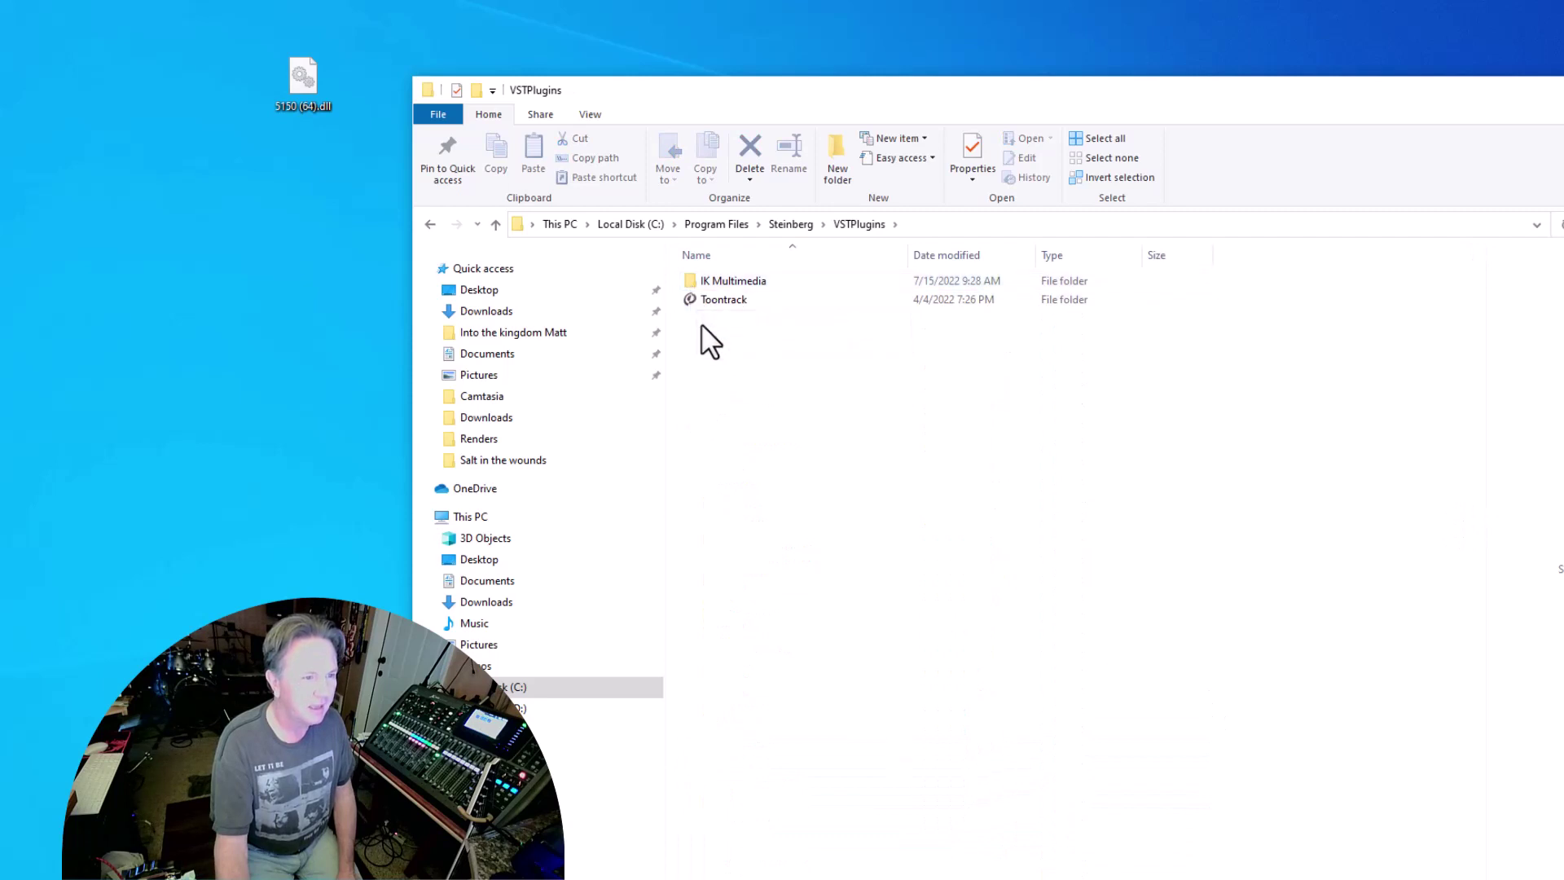
click(687, 280)
double_click(687, 280)
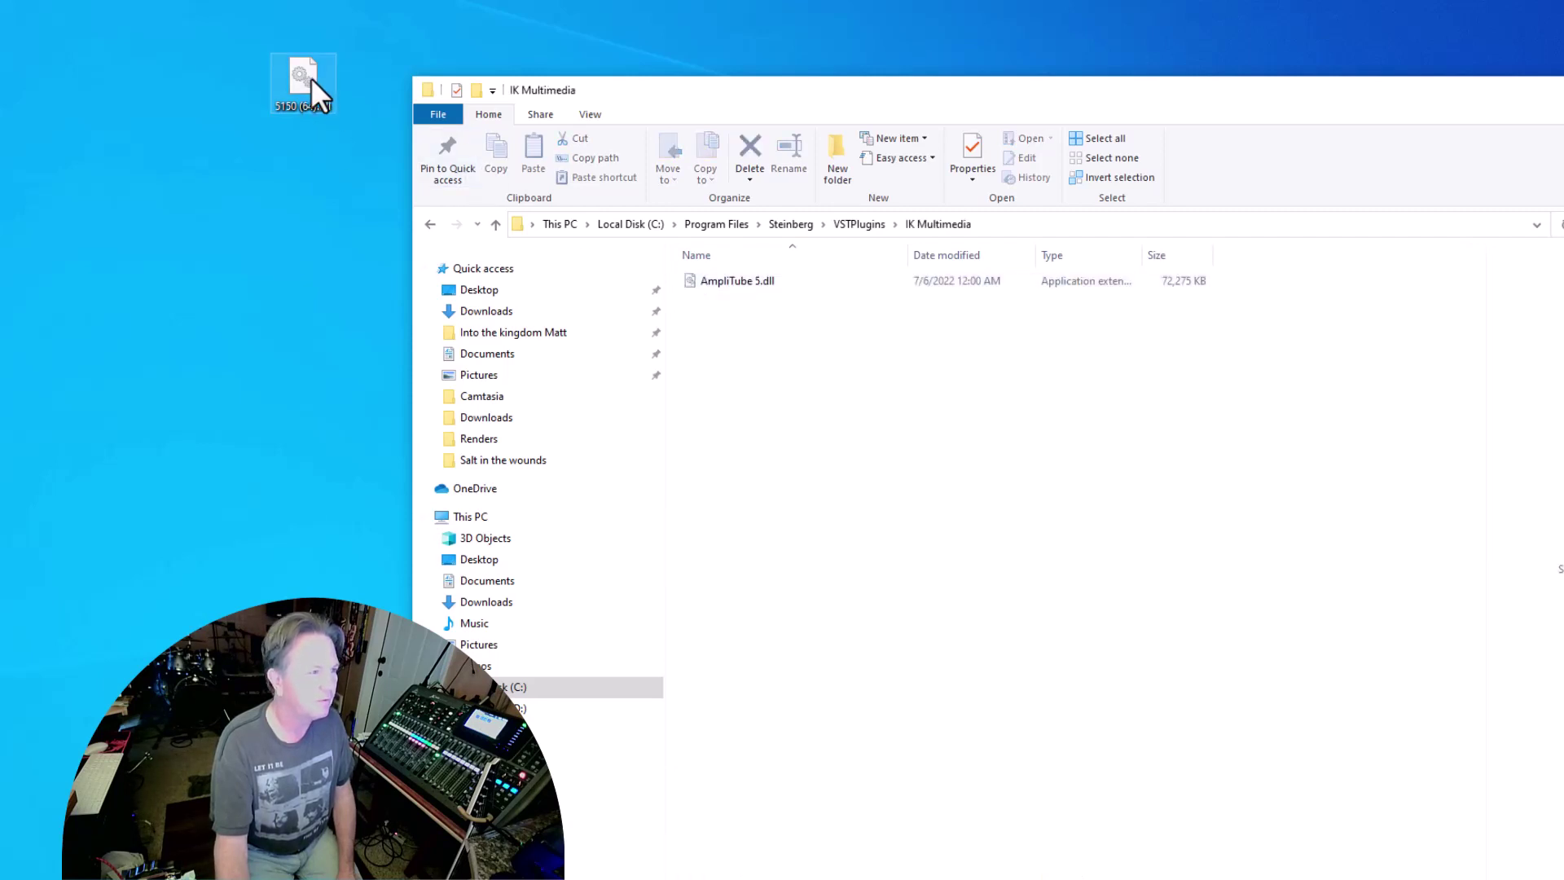
drag(308, 79, 735, 413)
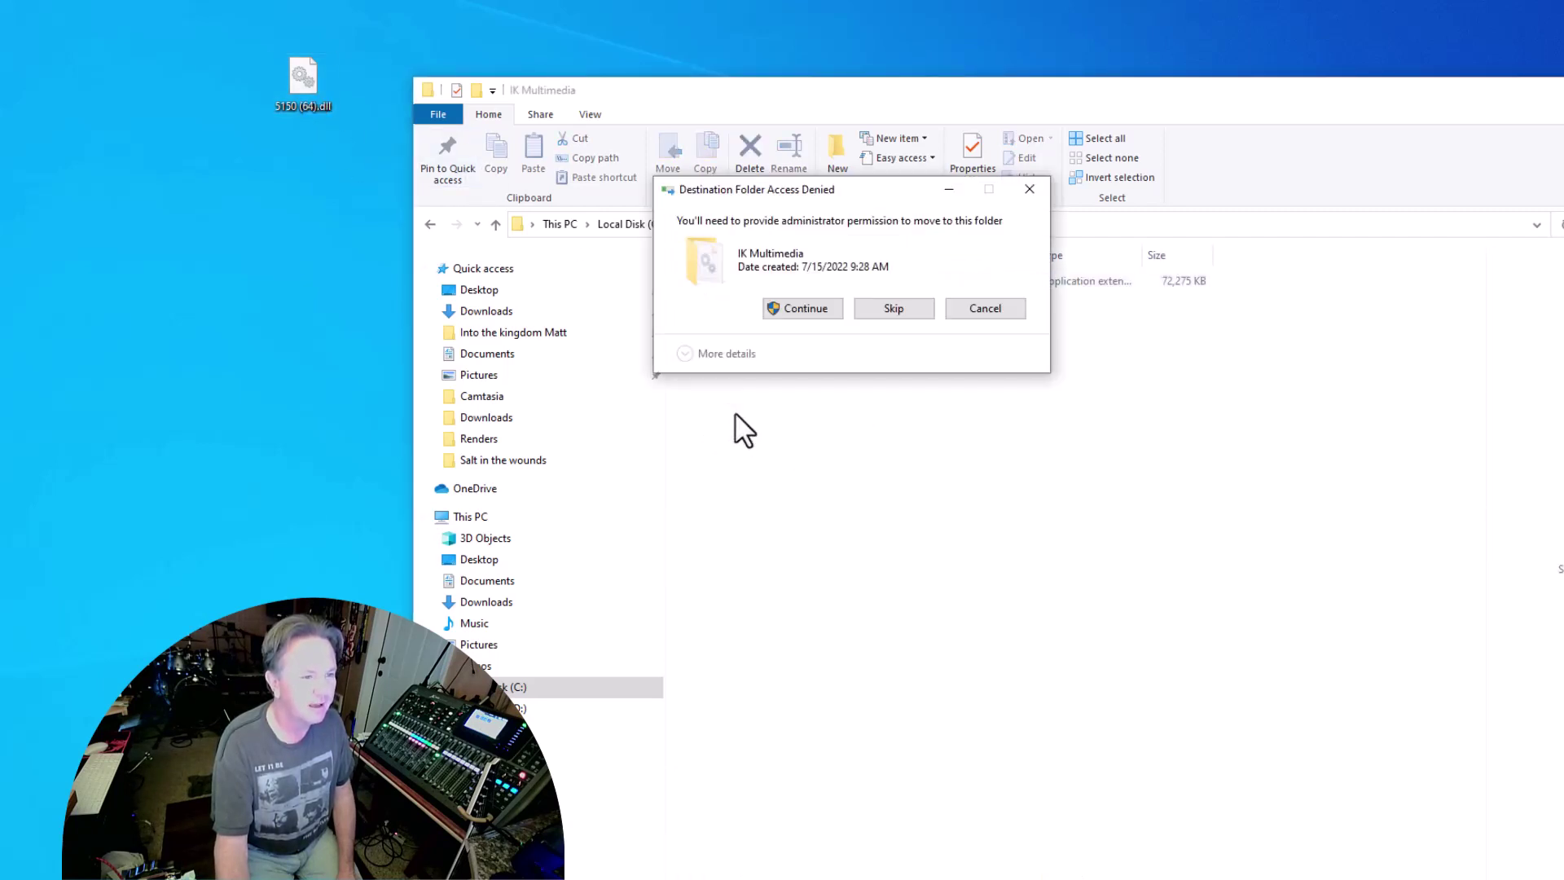
click(794, 308)
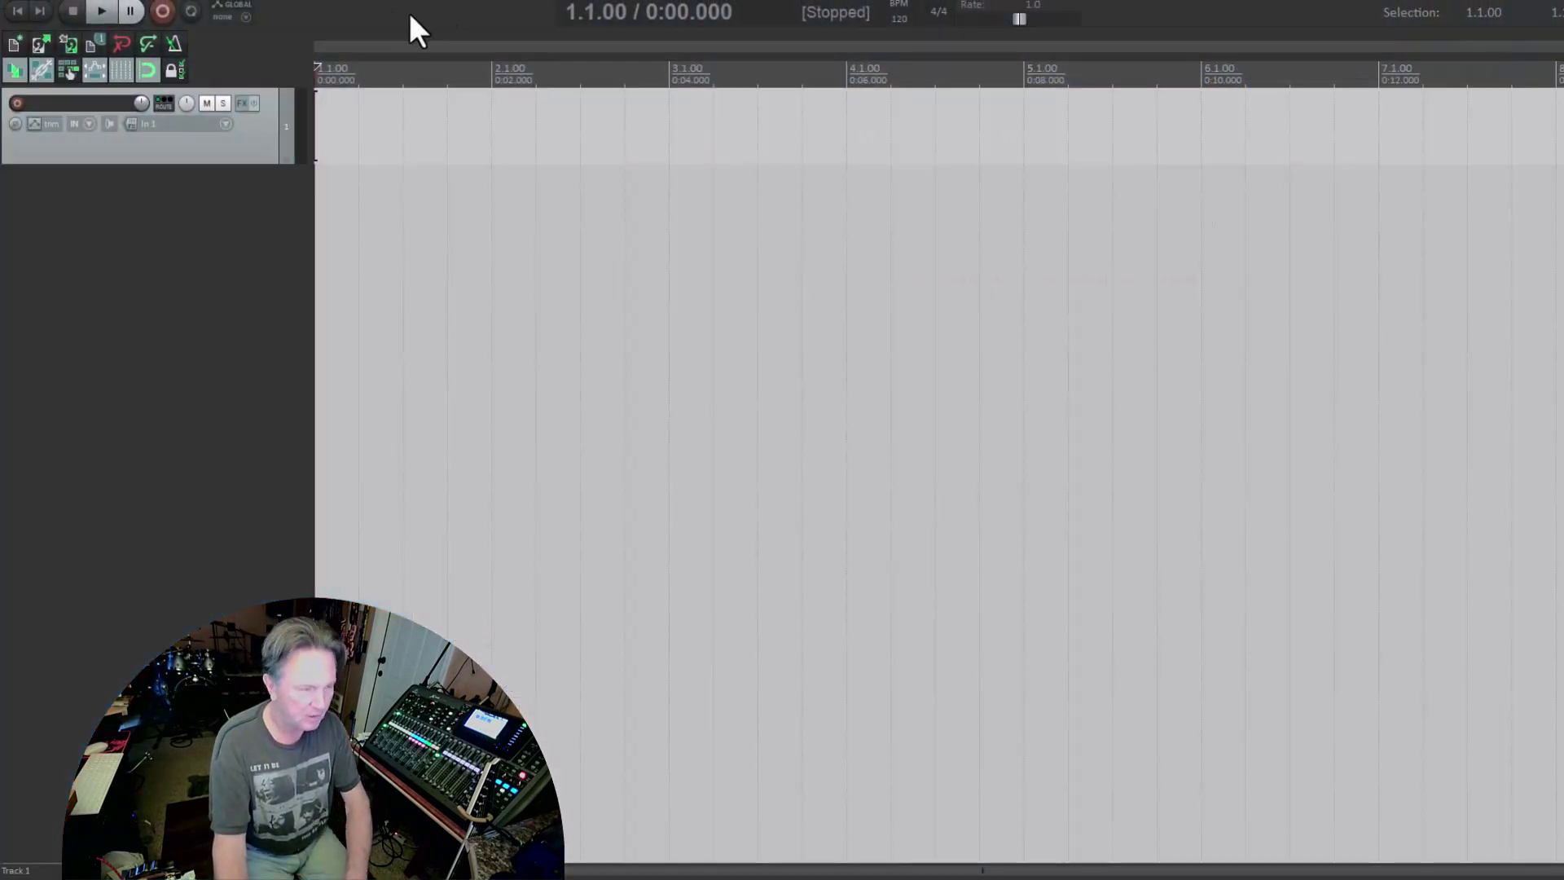
In Preferences > Plug-ins > VST, re-scan for new/modified plug-ins and close with OK
key(ctrl+p)
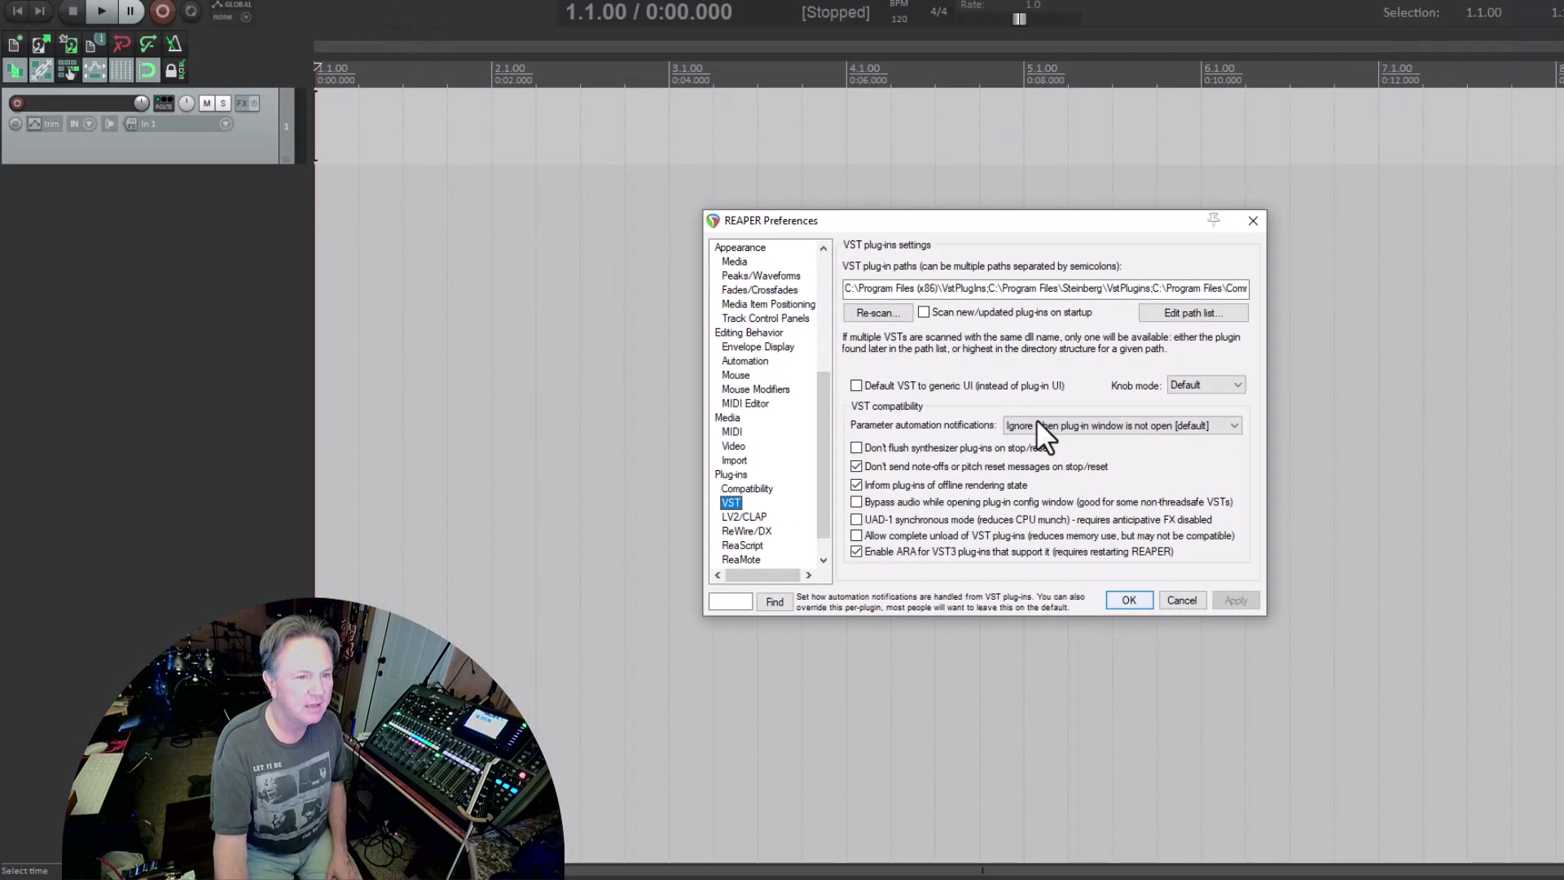
click(877, 313)
click(910, 330)
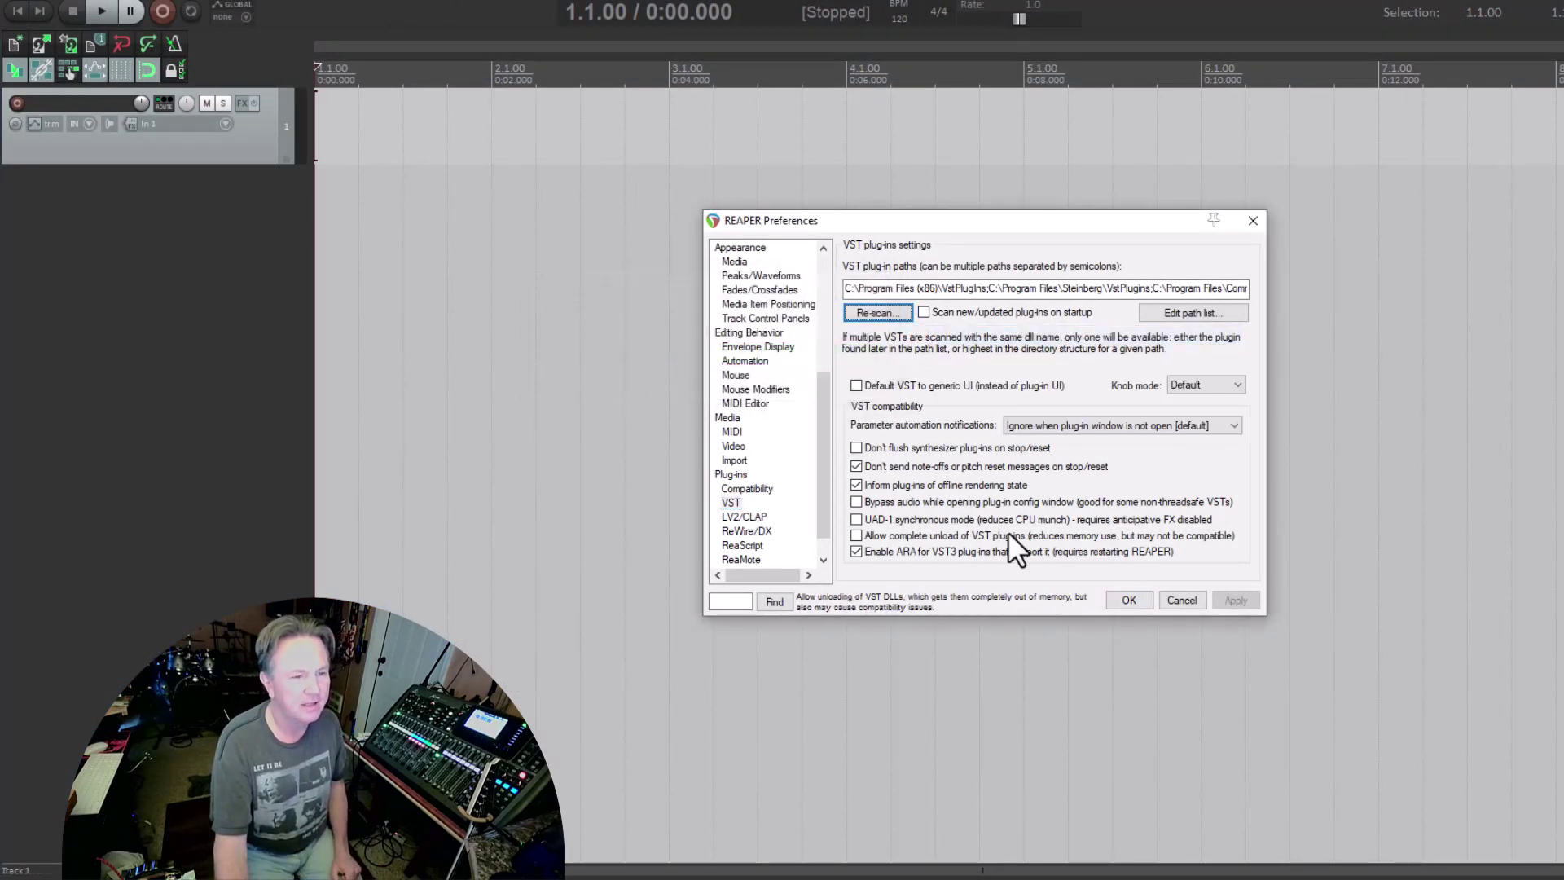
click(1129, 600)
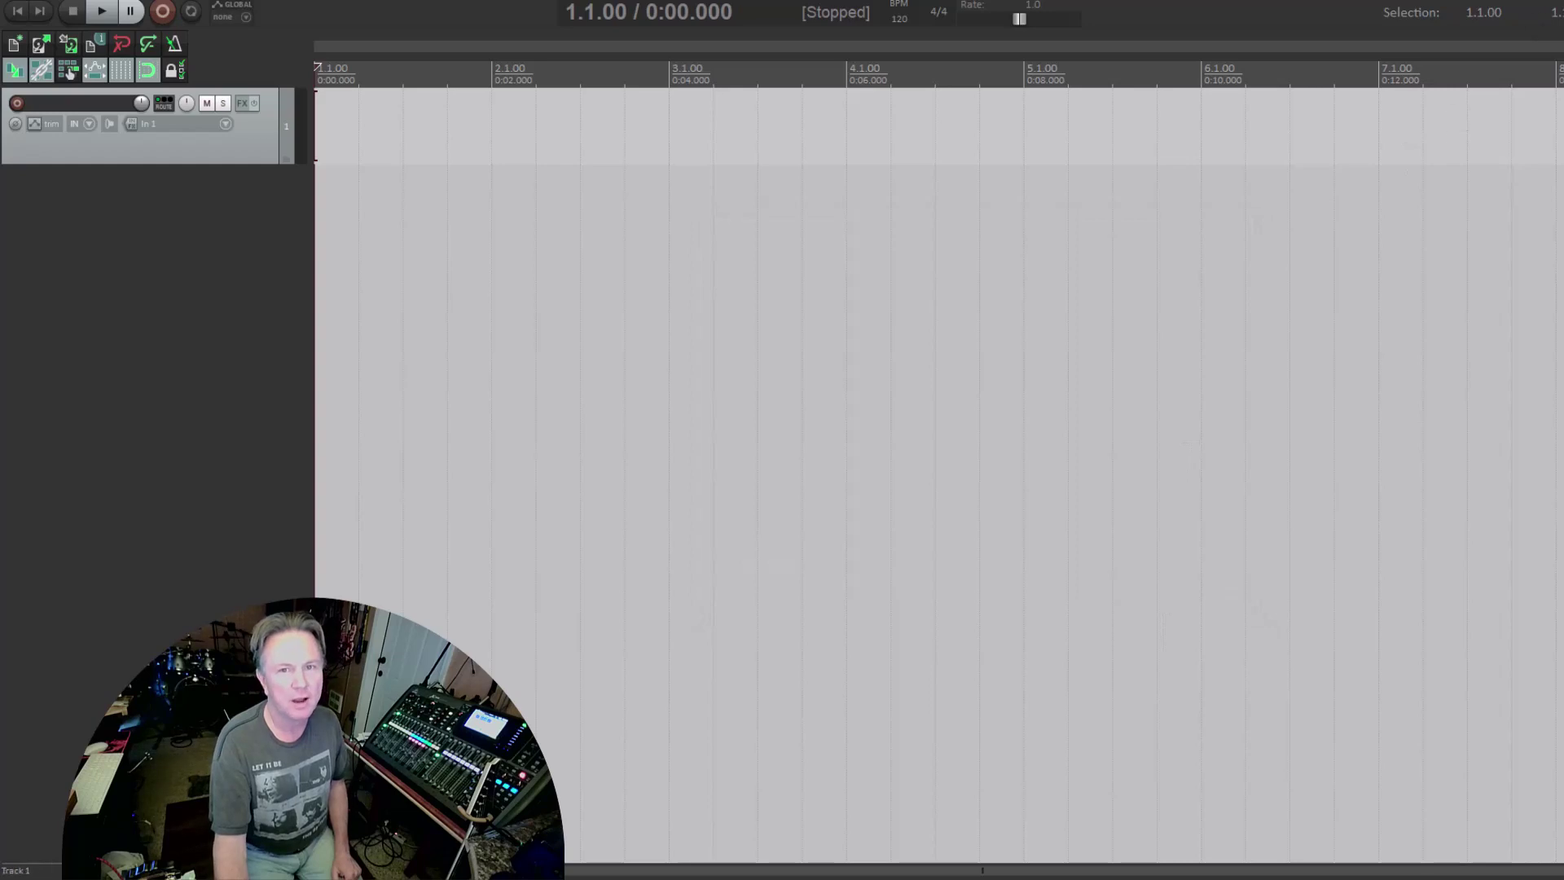
Browse to C:\Program Files\Steinberg\VSTPlugins\IK Multimedia to confirm 5150 (64).dll is installed
key(alt+Tab)
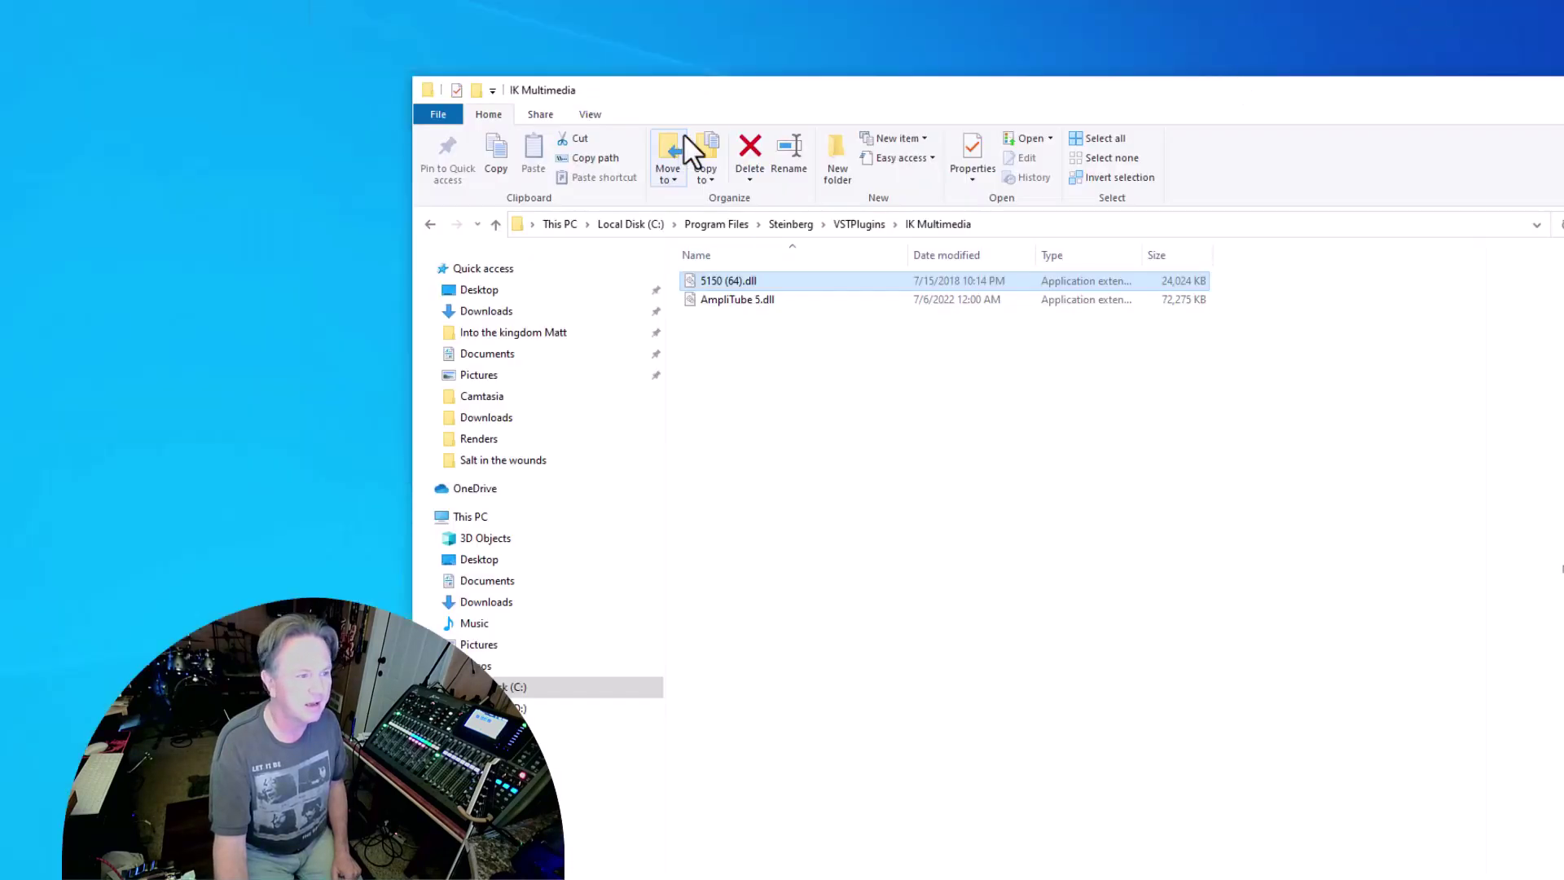
click(519, 689)
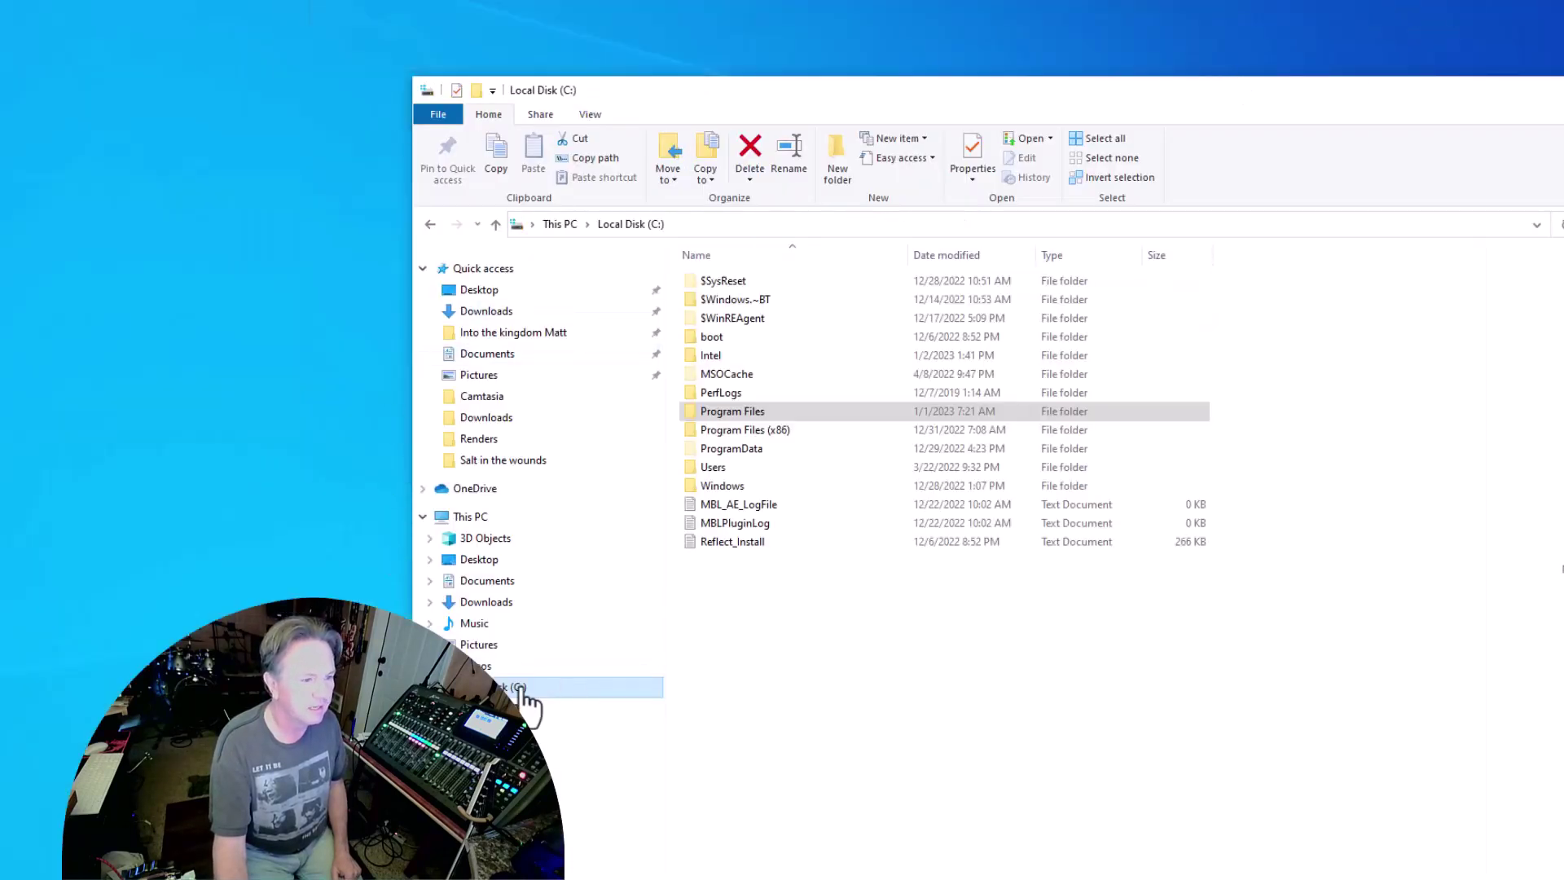
double_click(728, 411)
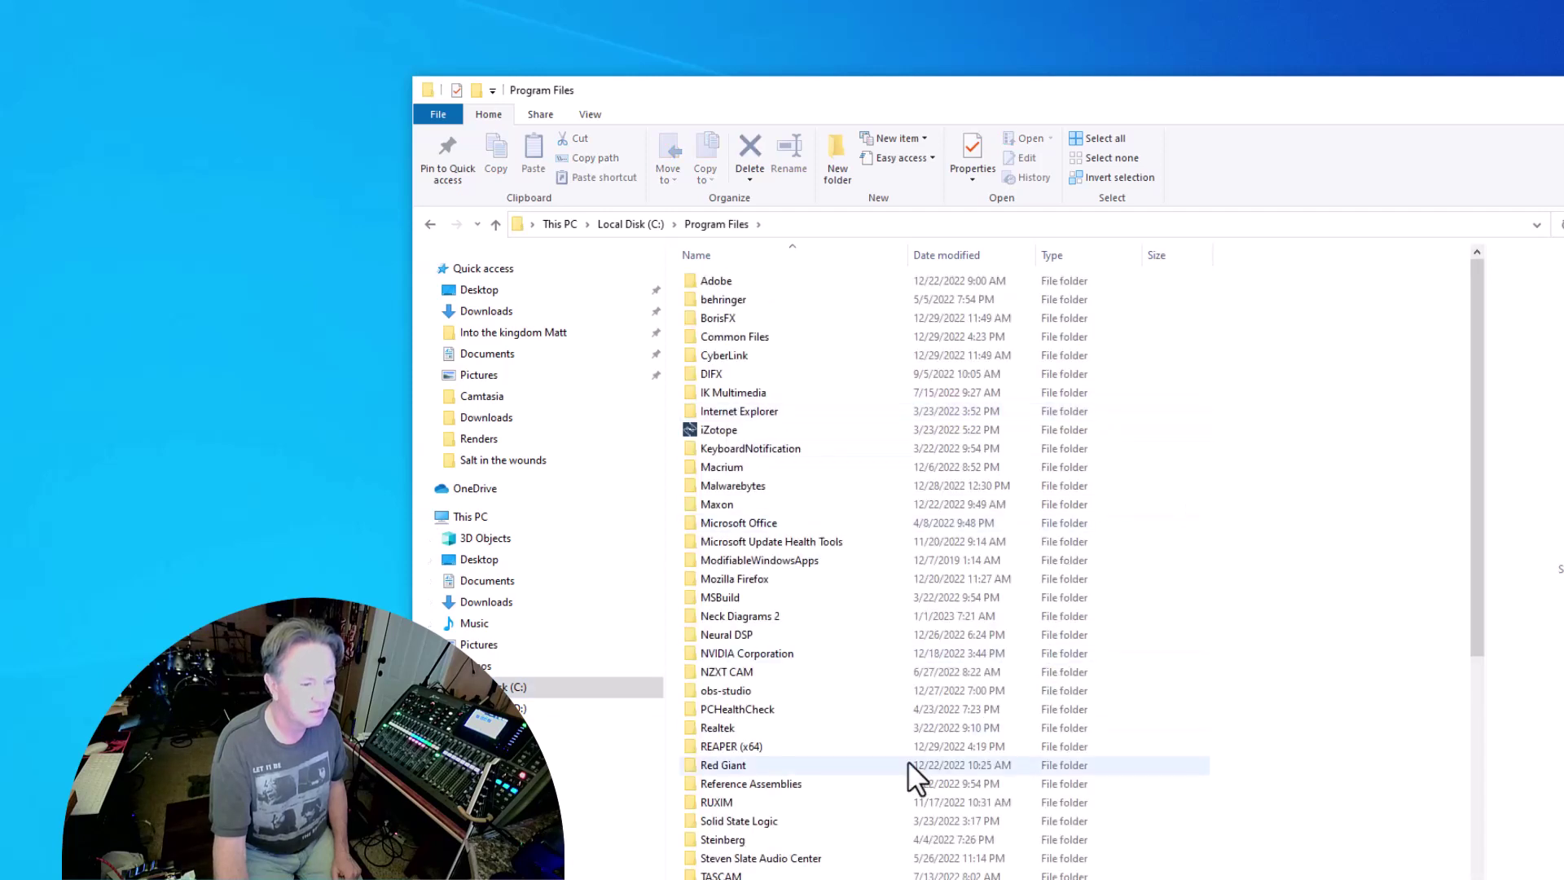
double_click(723, 841)
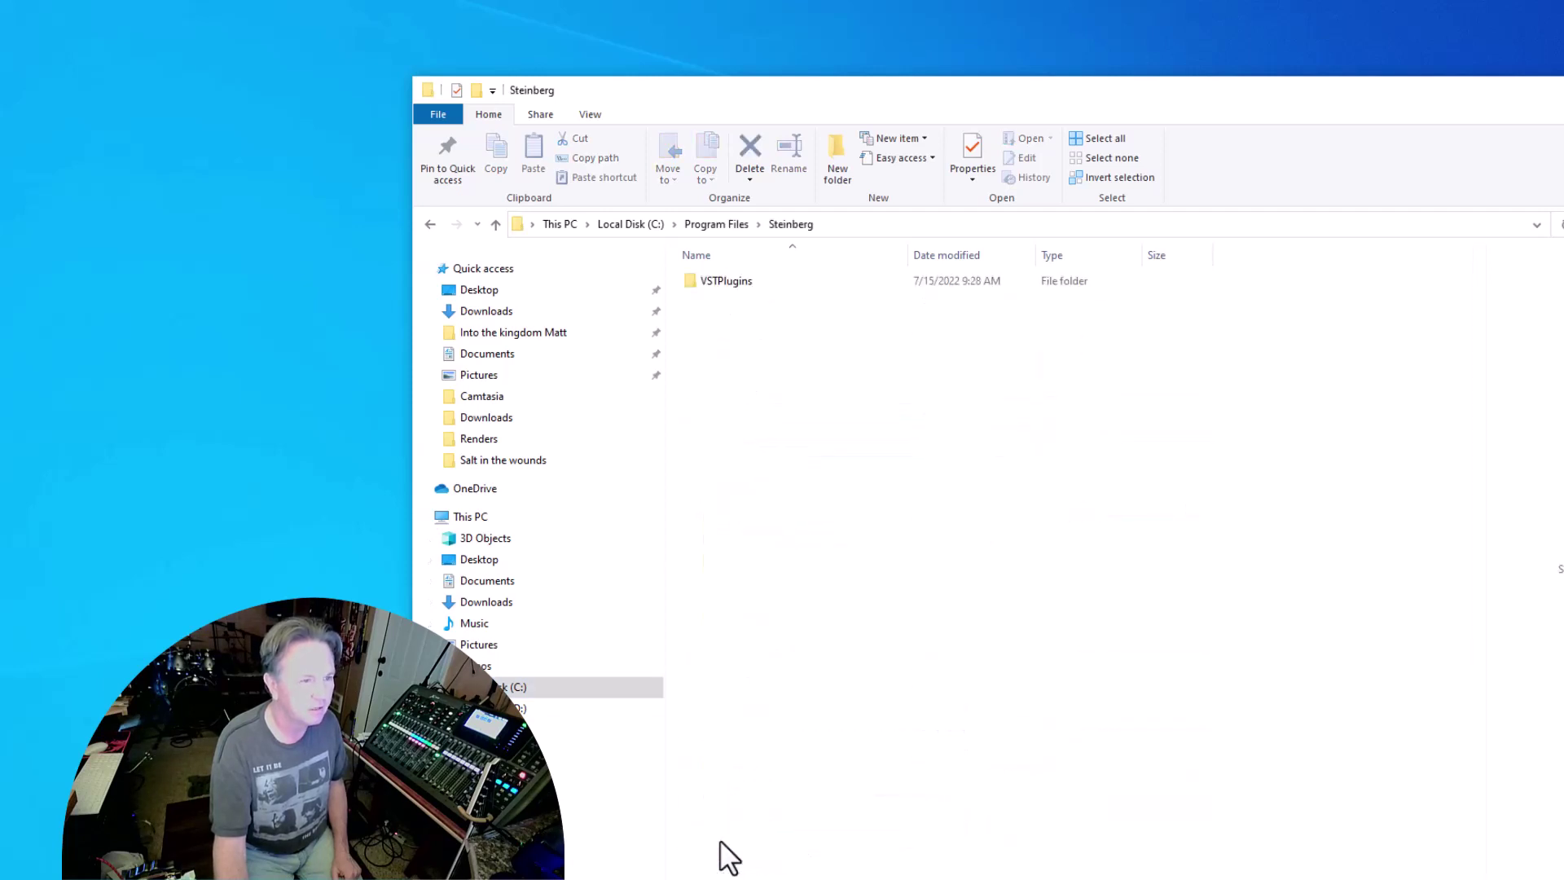
double_click(723, 283)
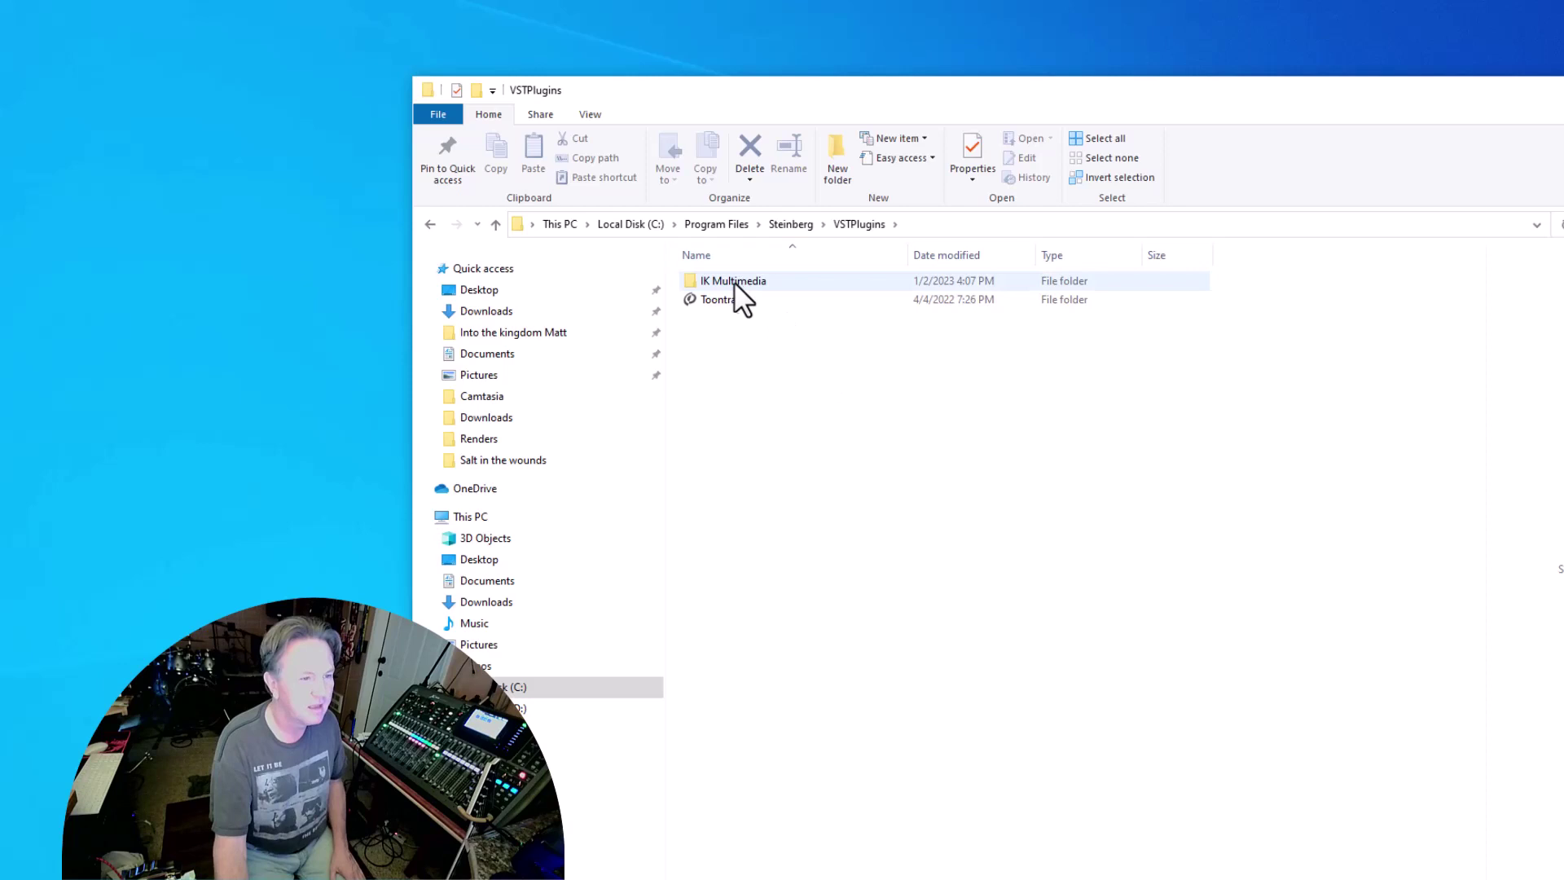
double_click(701, 283)
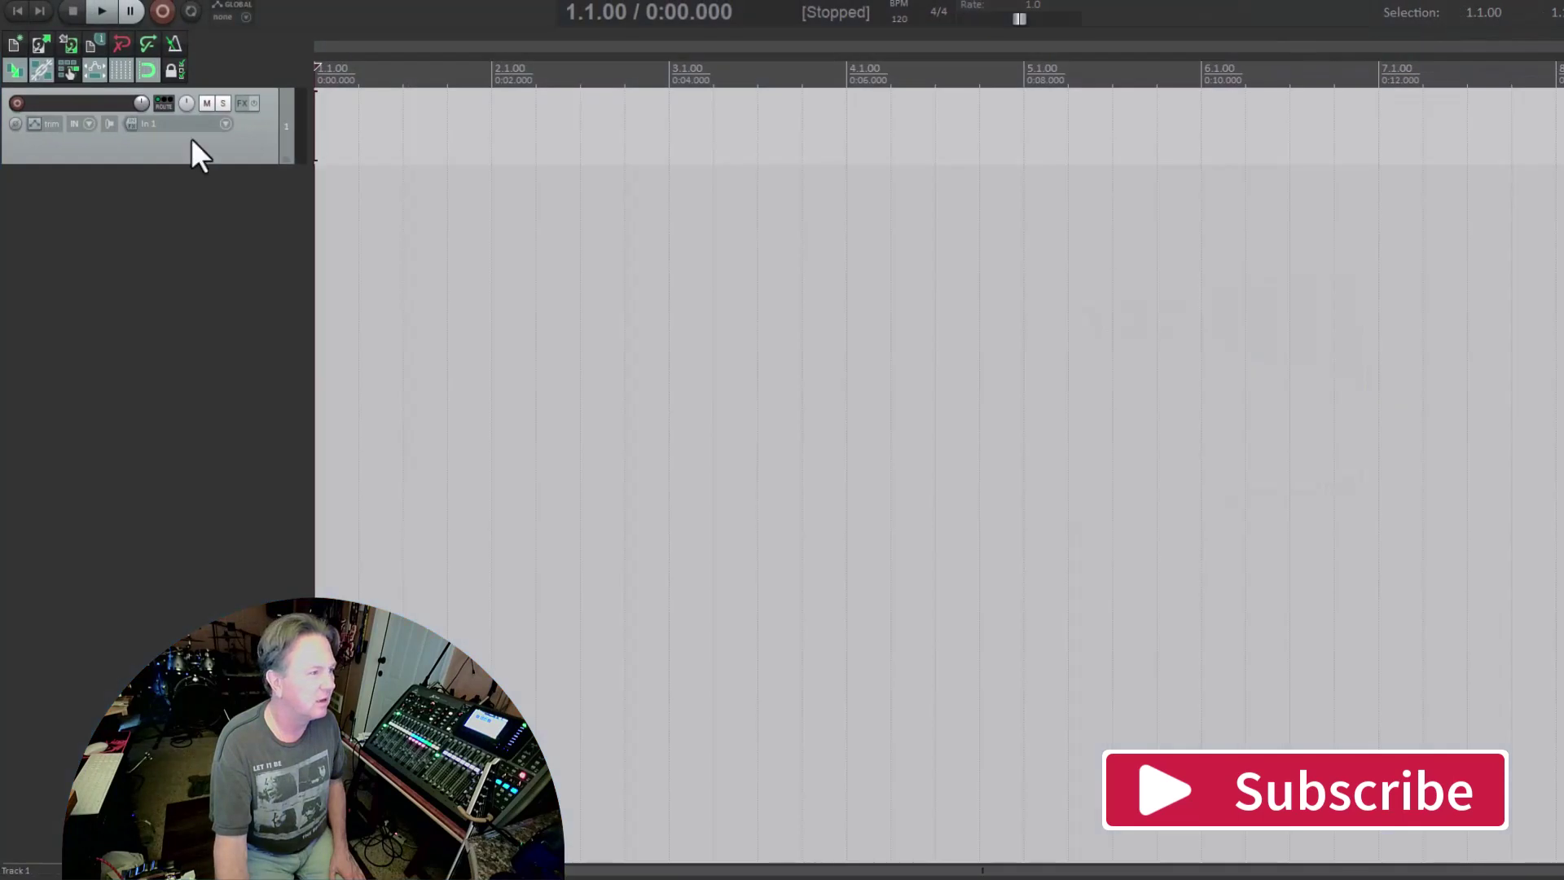
Add VST: 5150 (Vadim Taranov) to Track 1's FX chain and record-arm Track 1
click(241, 103)
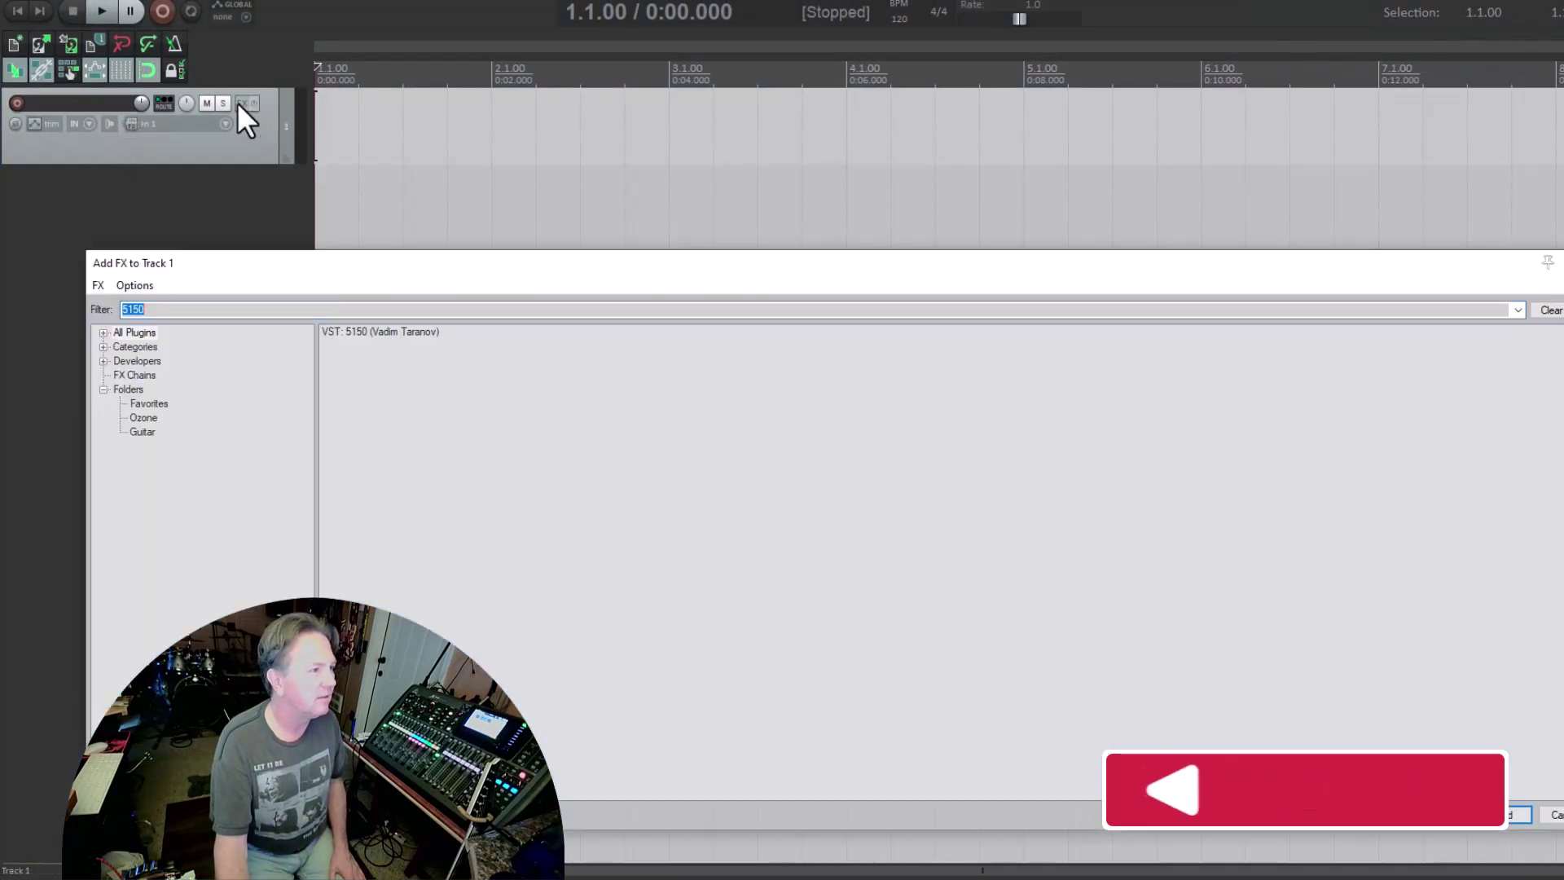
click(394, 334)
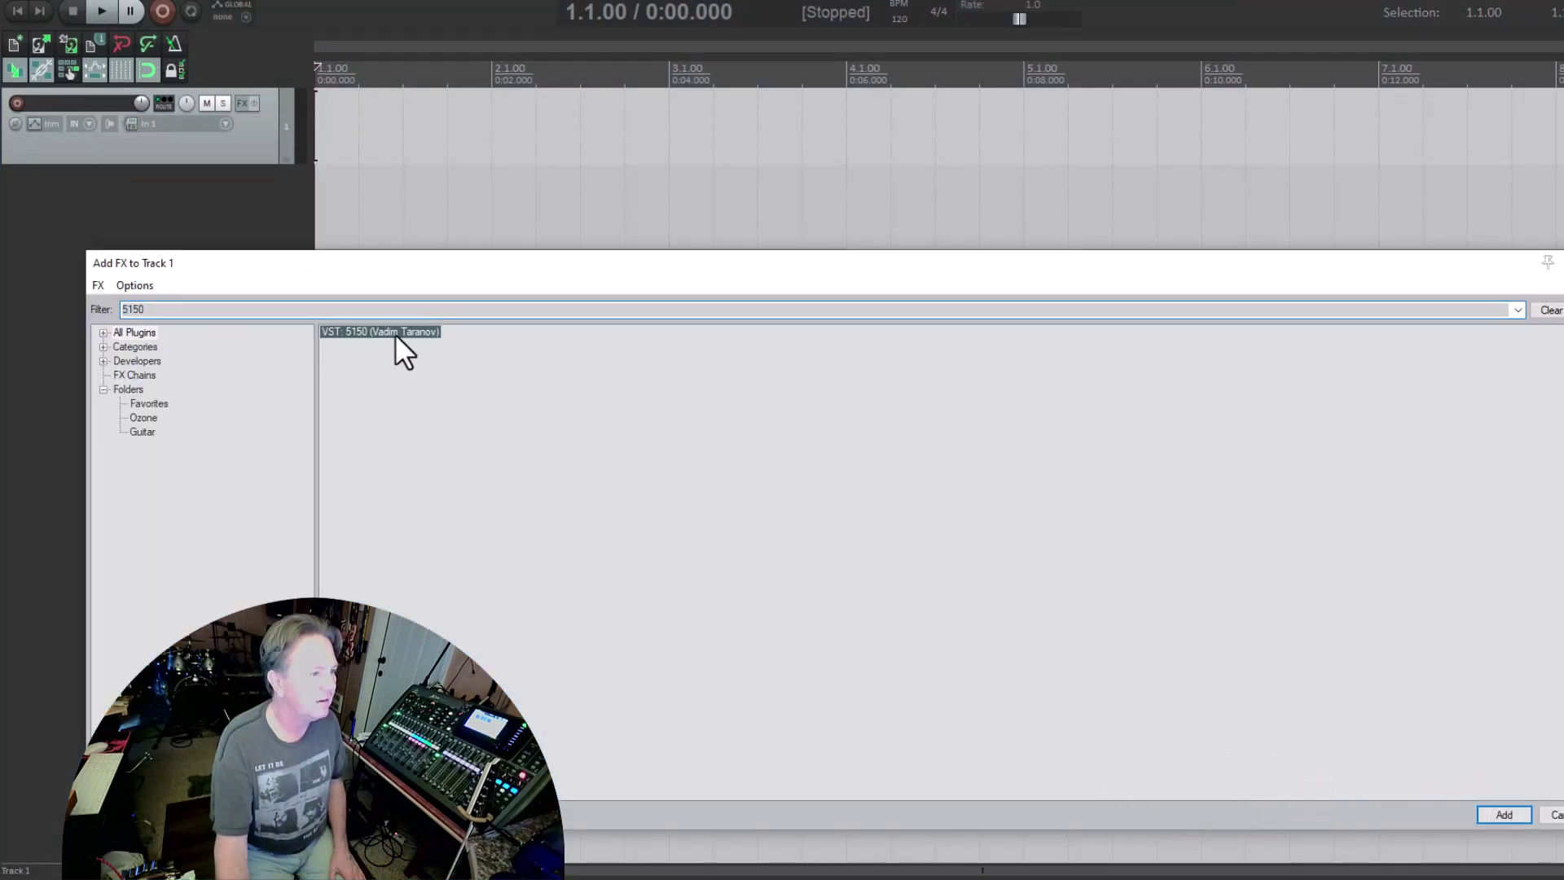
double_click(432, 339)
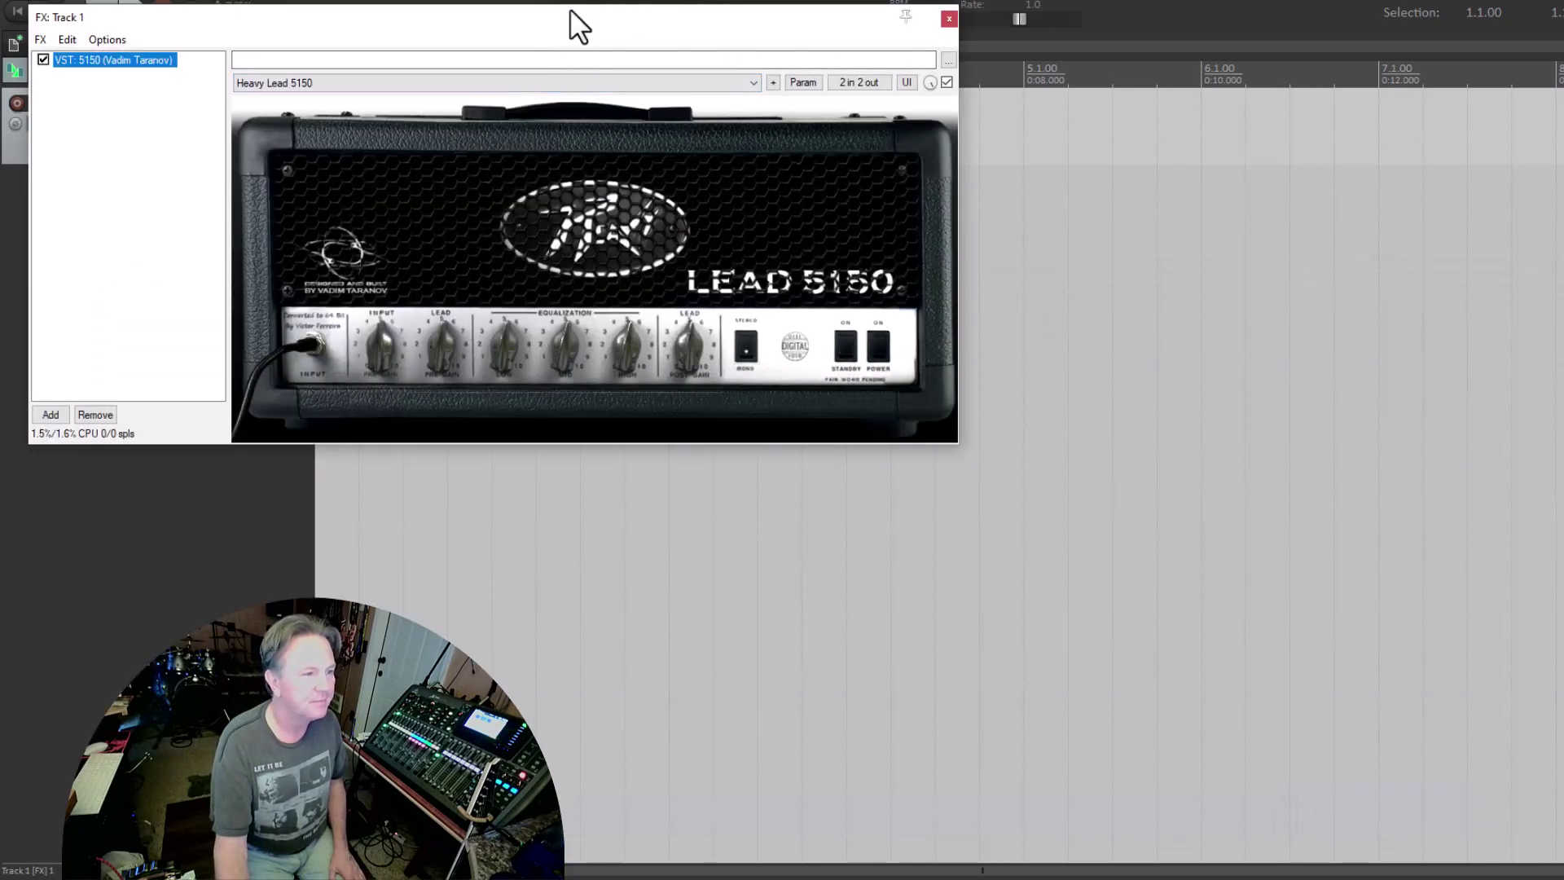
drag(456, 11, 868, 91)
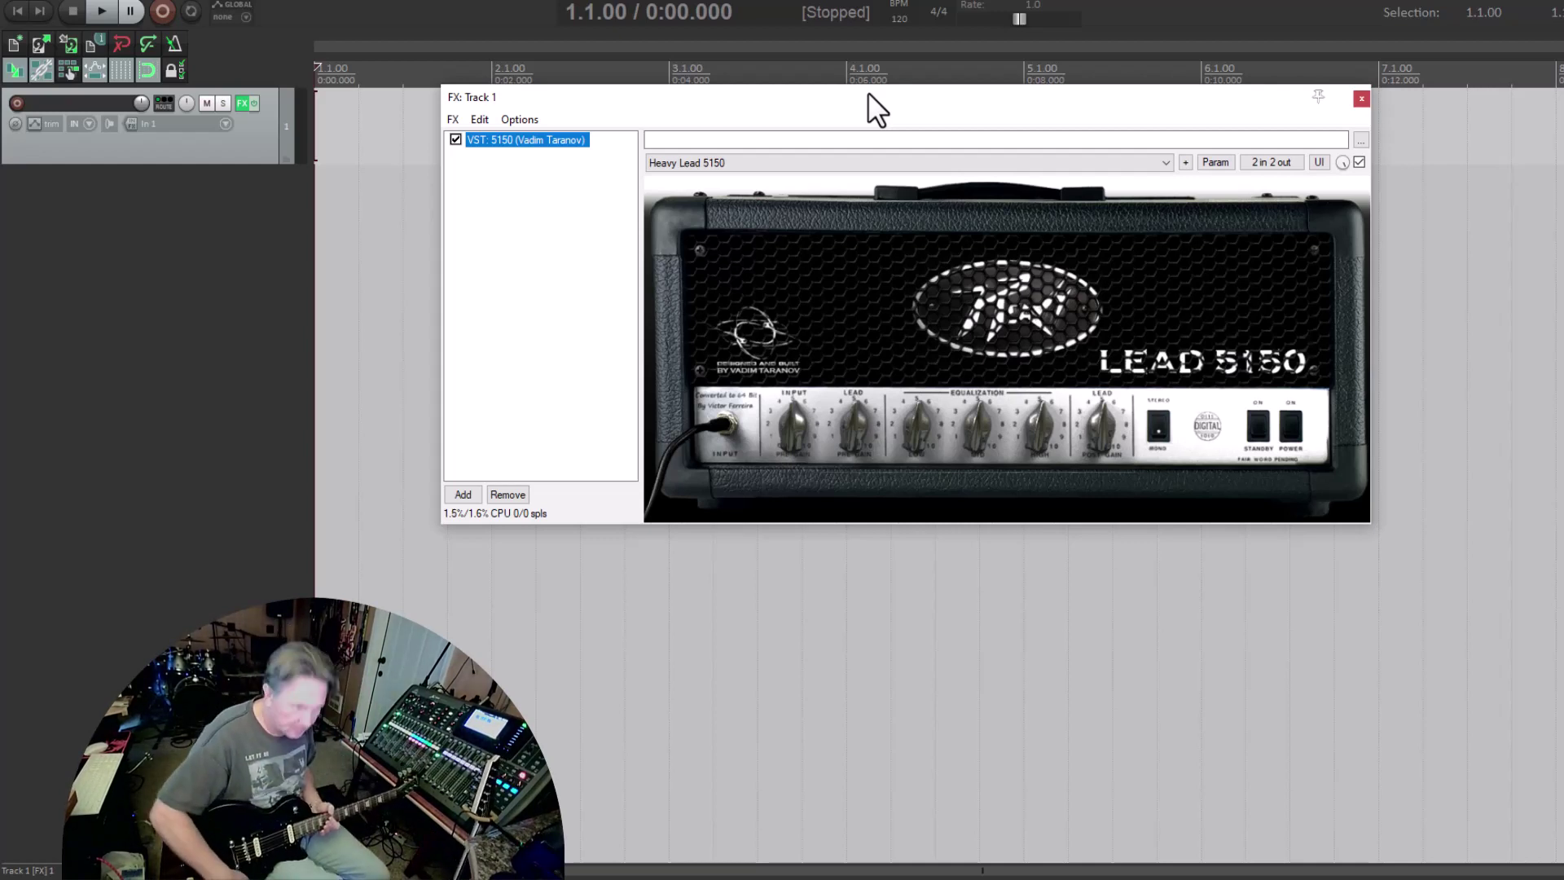
click(18, 104)
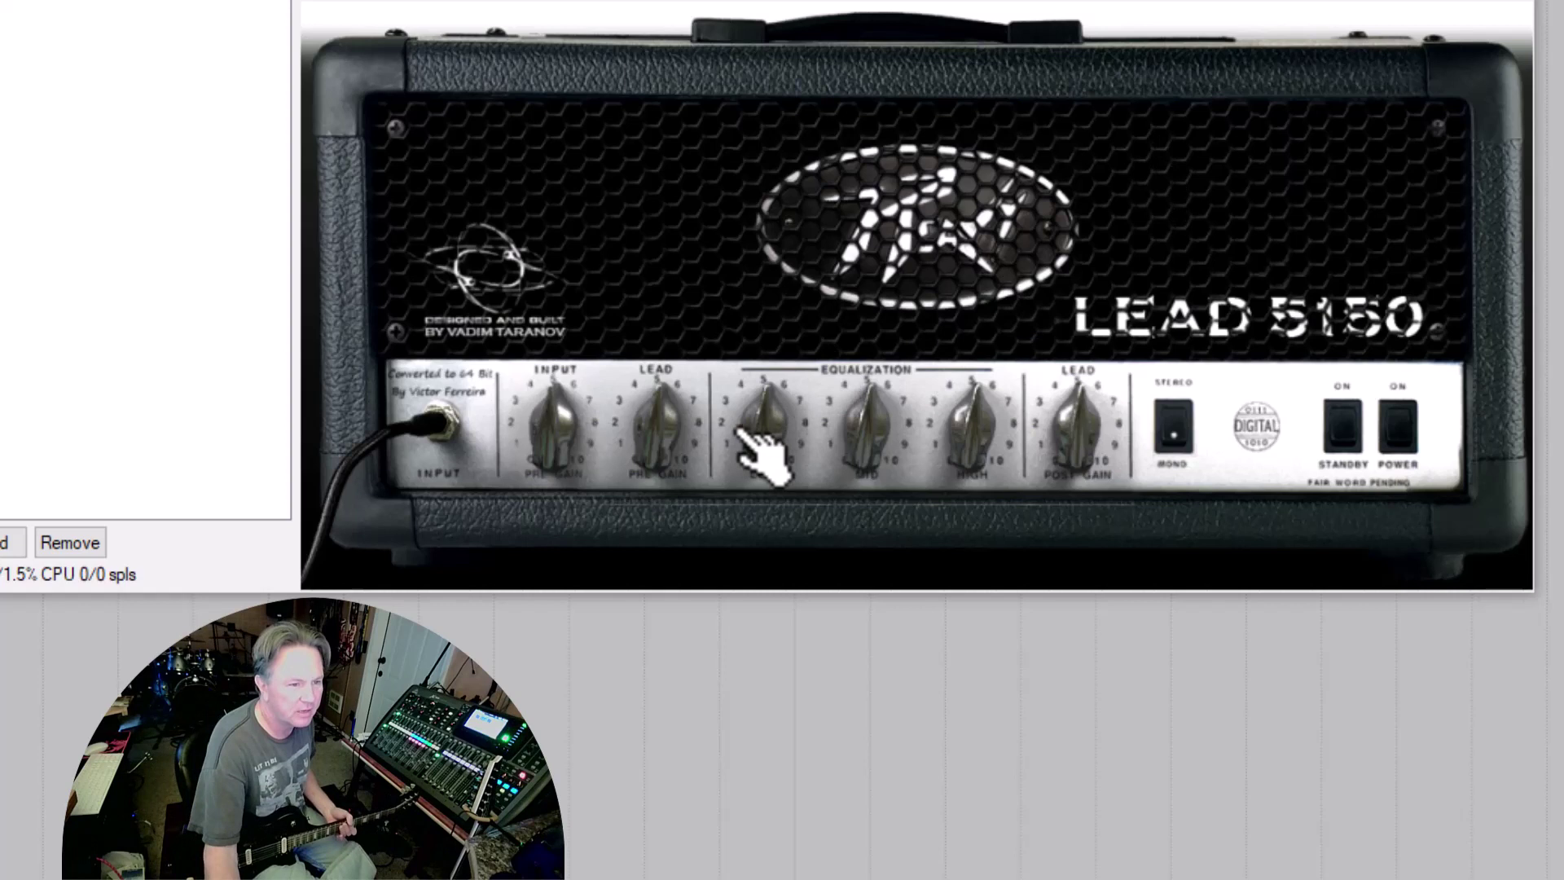
Raise the 5150 lead pre-gain to about 9 and slightly nudge the lead post-gain
drag(673, 433, 673, 387)
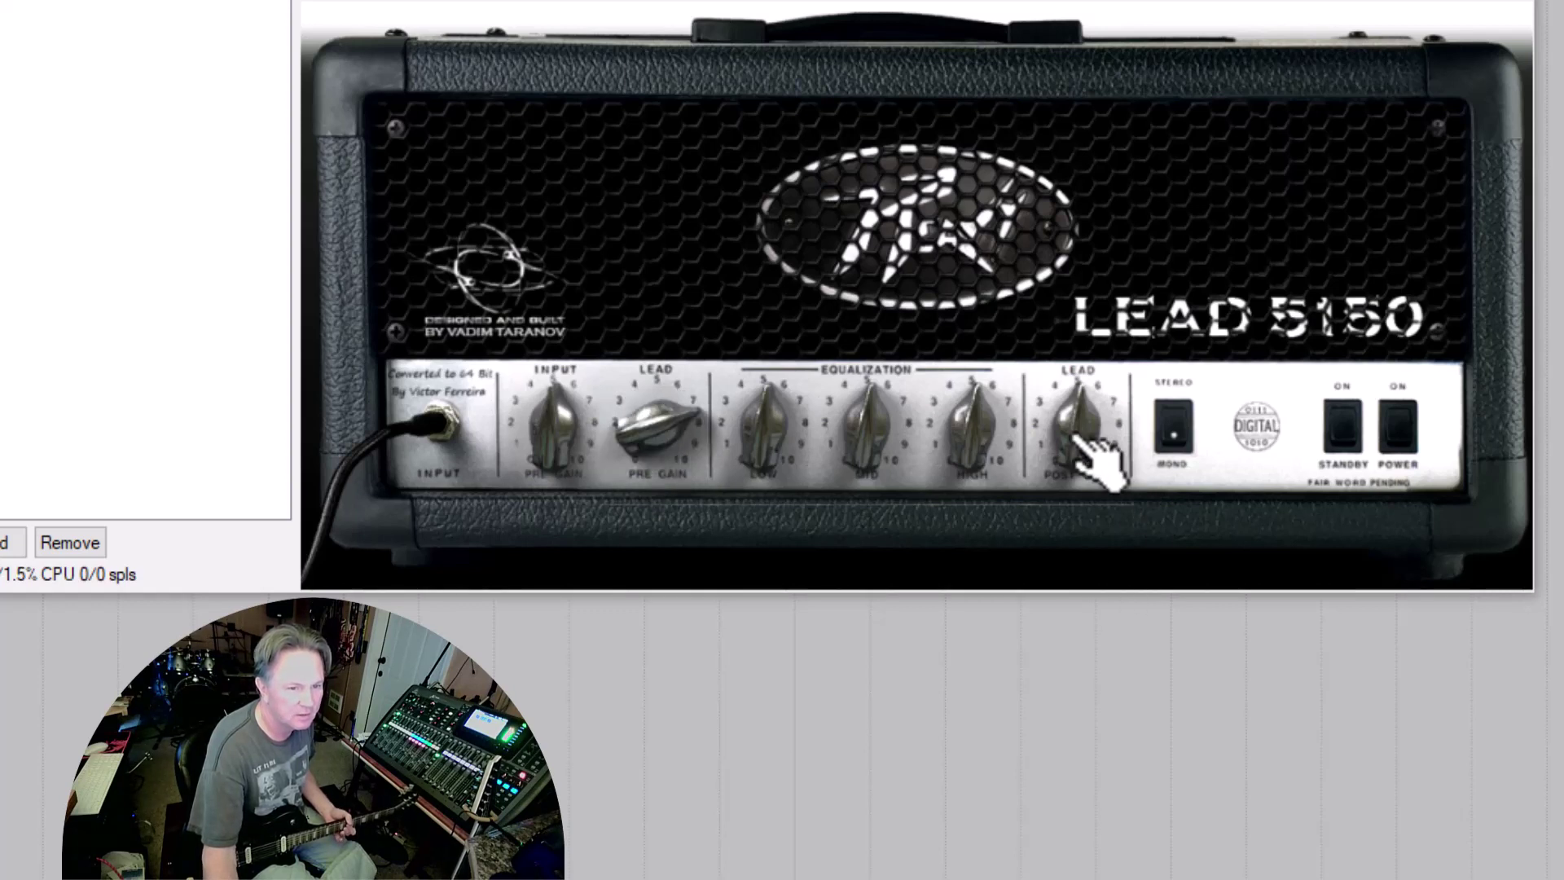
drag(1092, 457, 1092, 448)
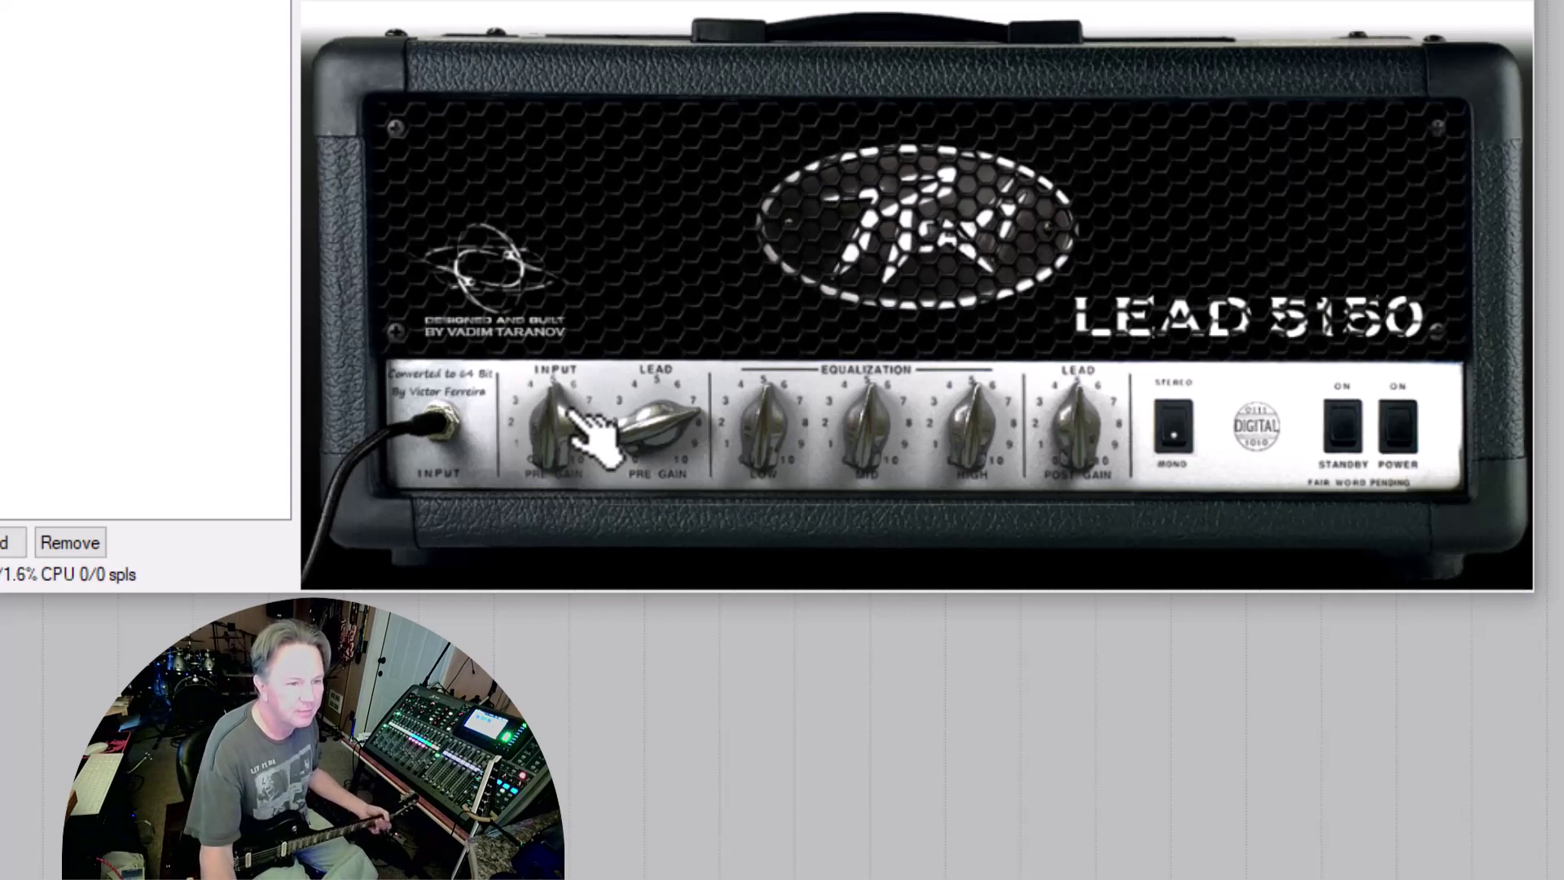
Drop the lead pre-gain to about 3, set mid to about 6.5 and lead post-gain to about 7
drag(700, 444, 740, 516)
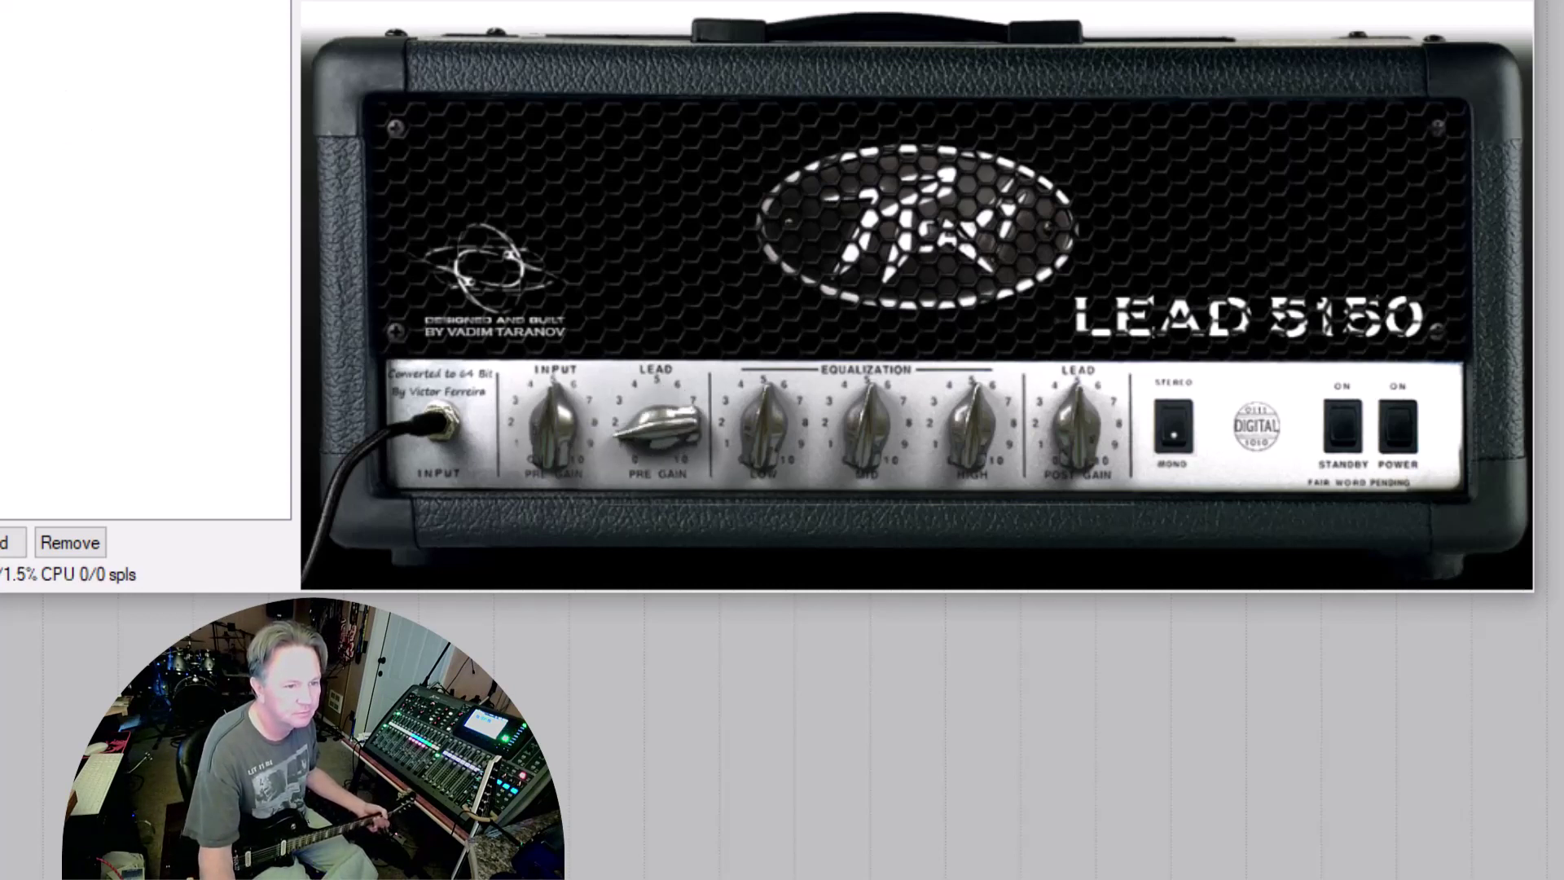
drag(663, 447, 576, 444)
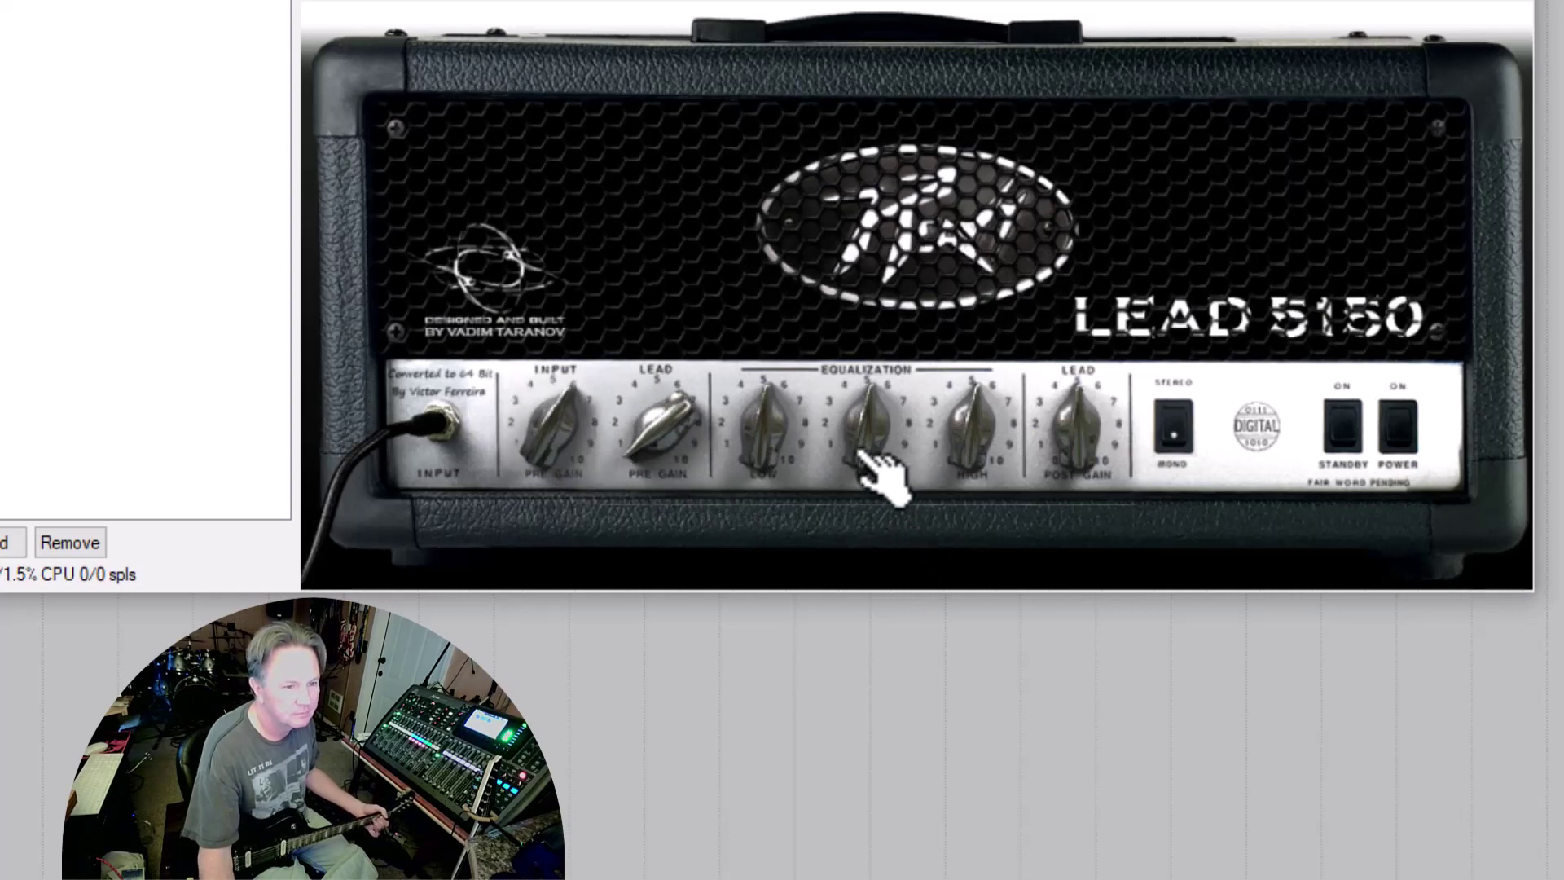
drag(883, 464, 883, 432)
drag(1096, 463, 1095, 438)
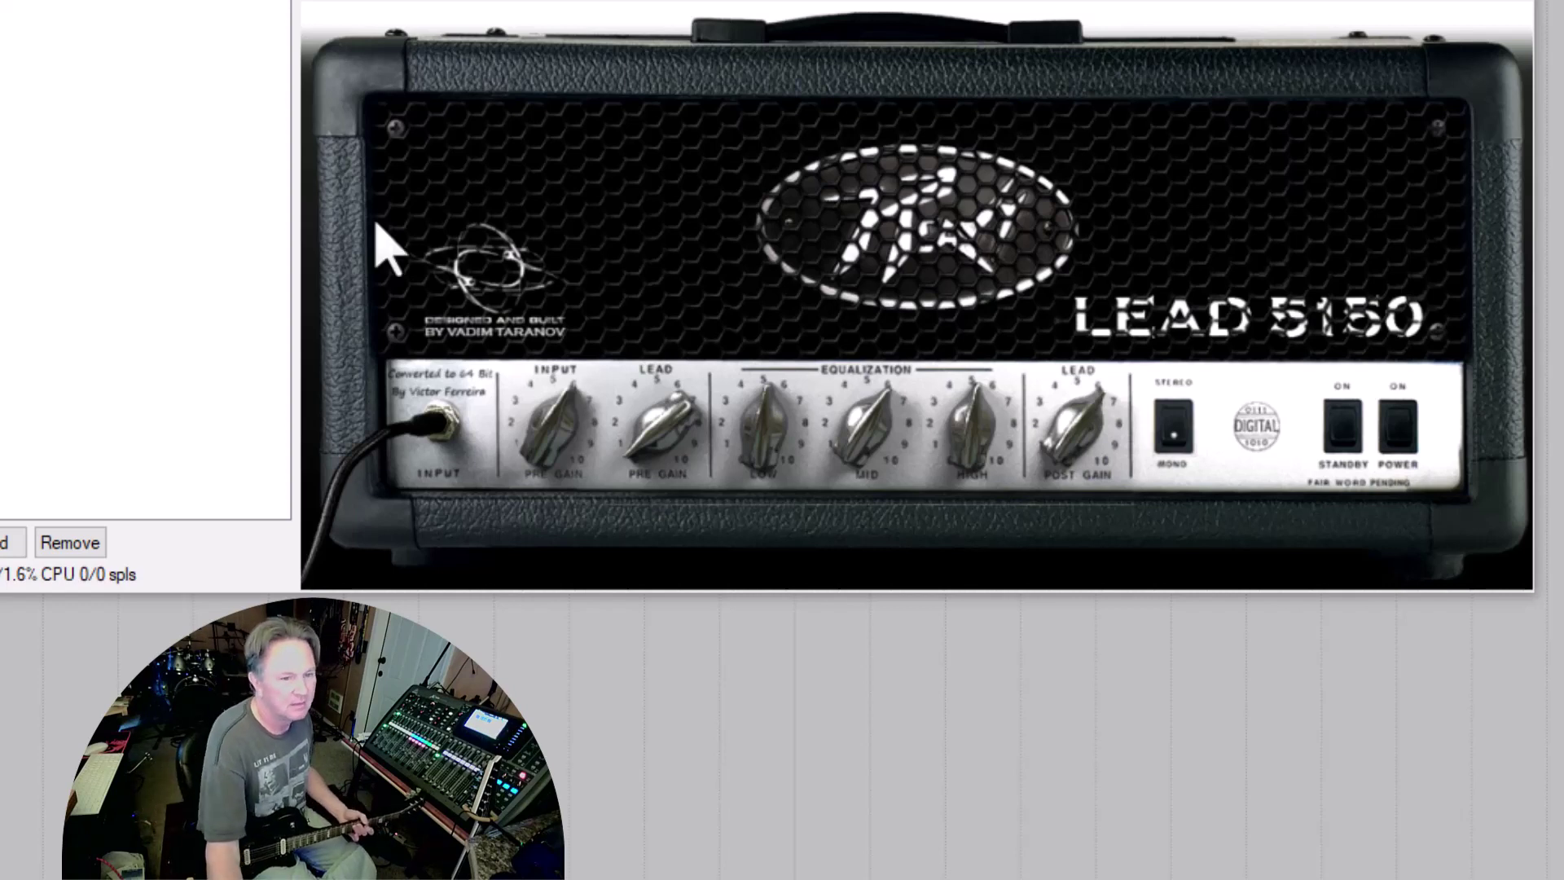
Set the 5150 input pre-gain to 5 and lower the lead pre-gain to about 3
drag(562, 436, 562, 452)
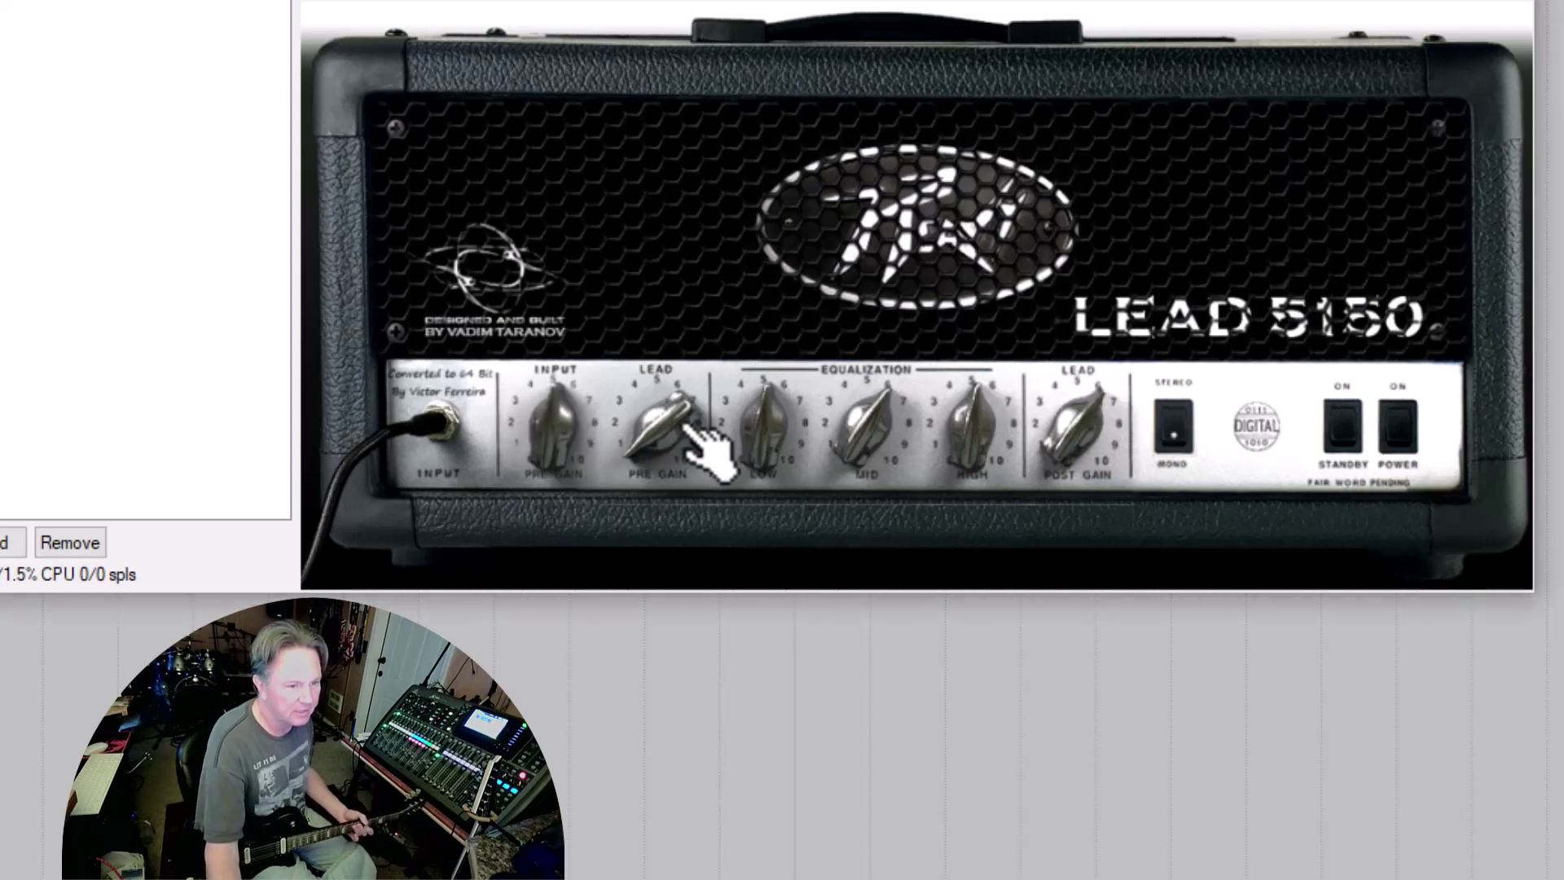
drag(715, 454, 715, 498)
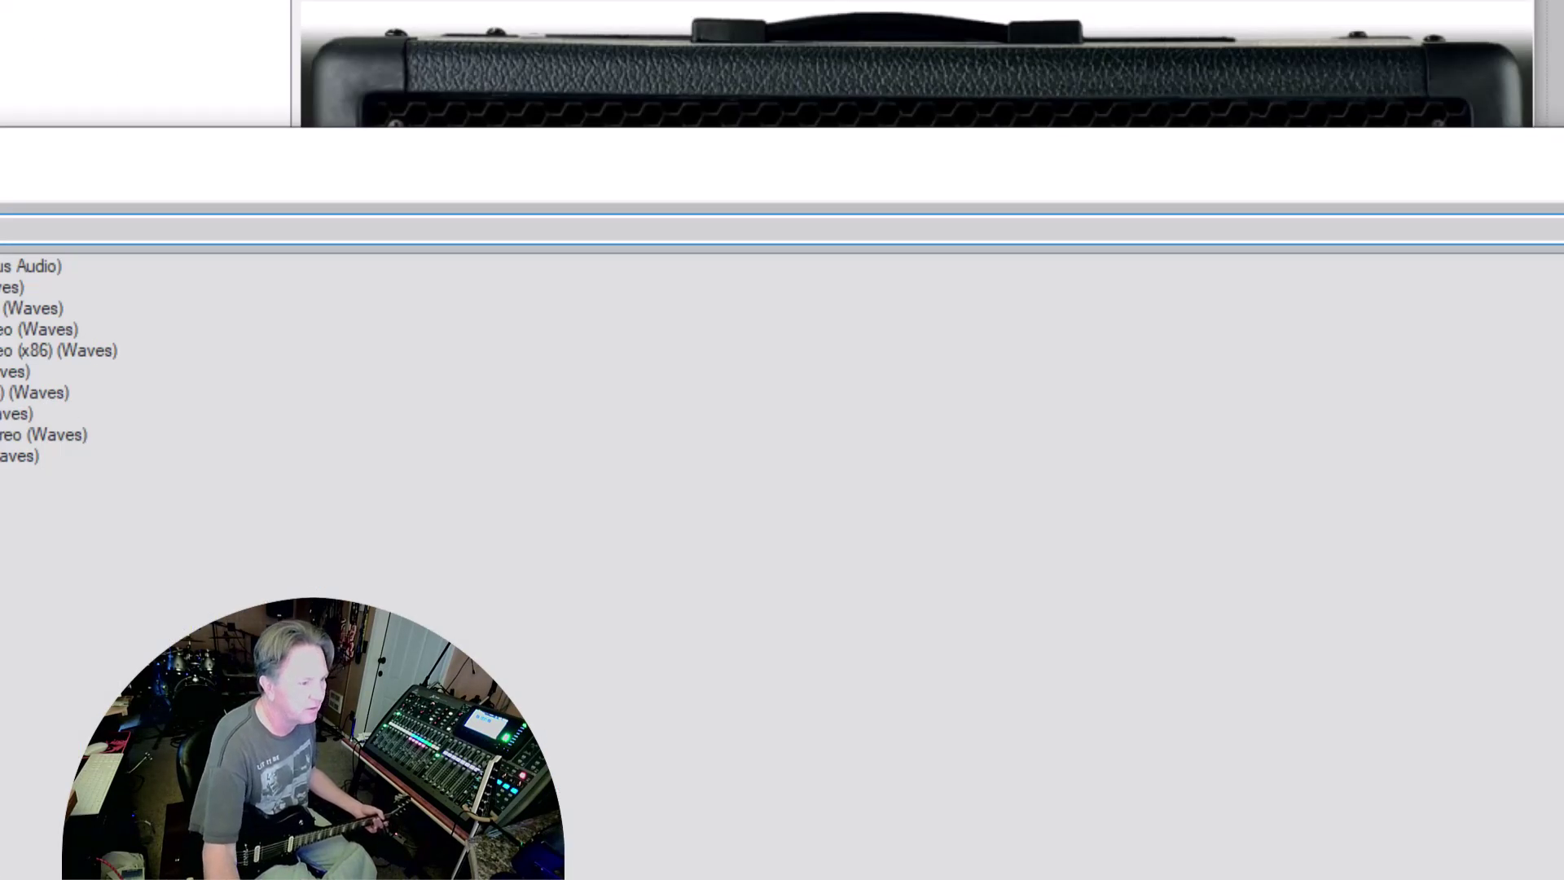
Add the Kjaerhus Classic Reverb to Track 1 after the 5150 amp
click(3, 293)
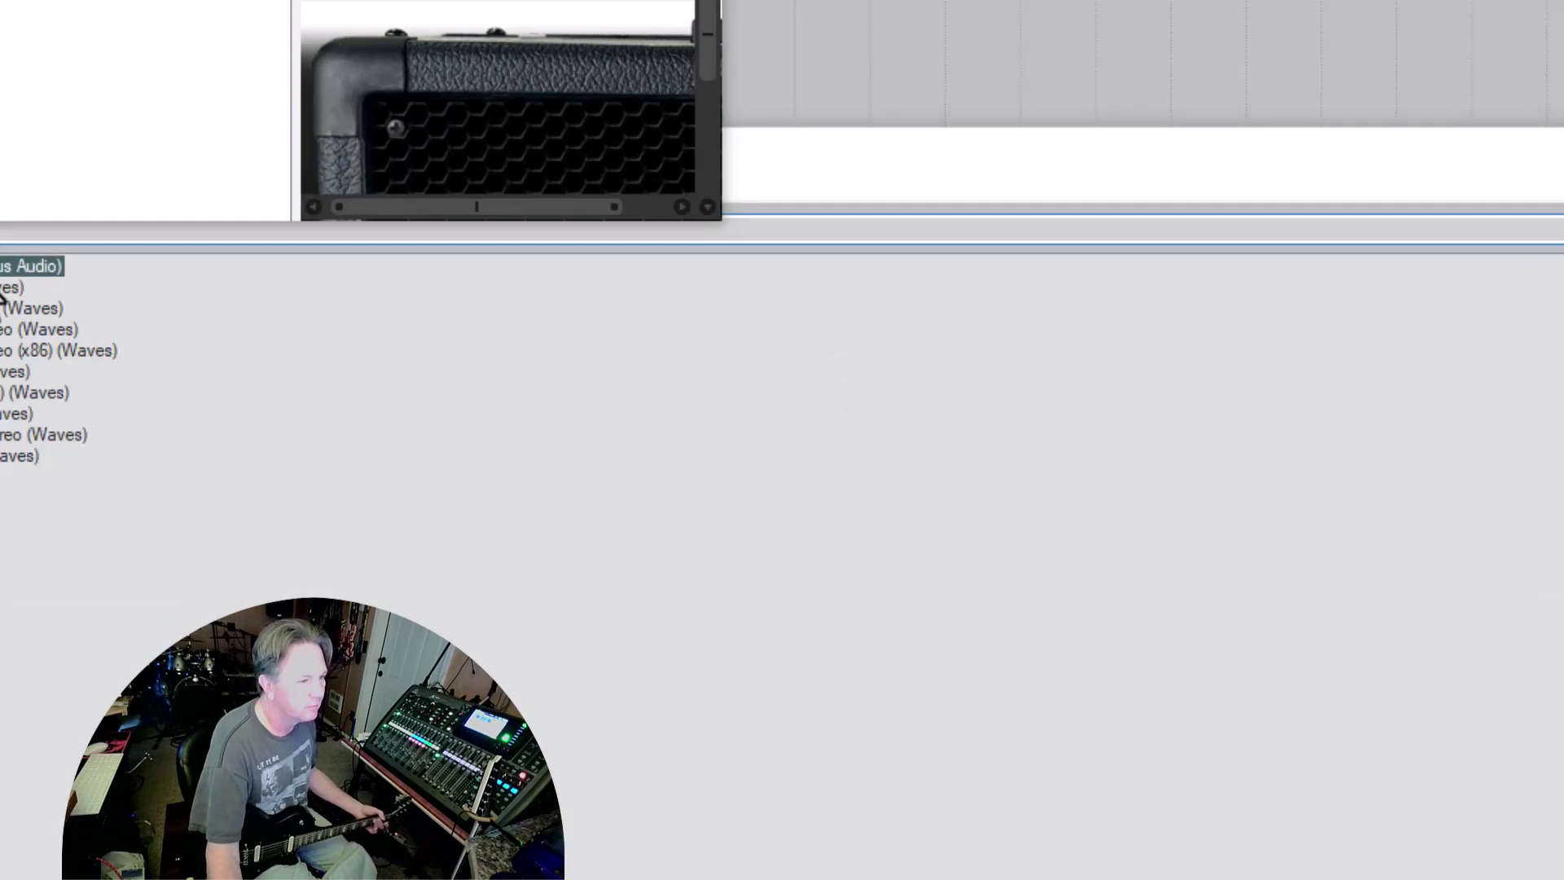
key(Return)
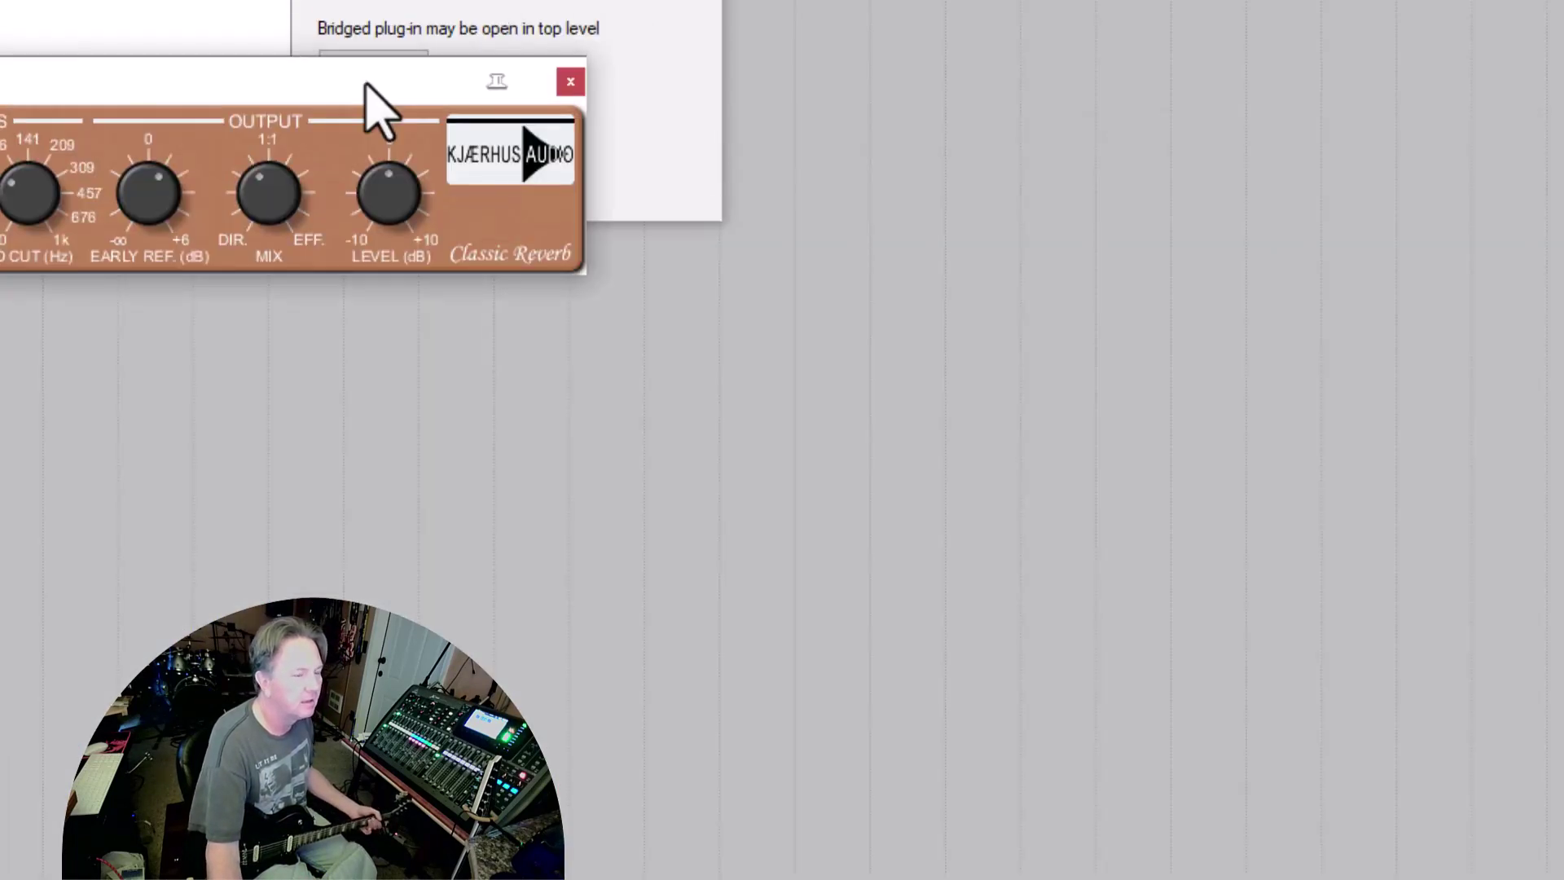
drag(366, 86, 578, 429)
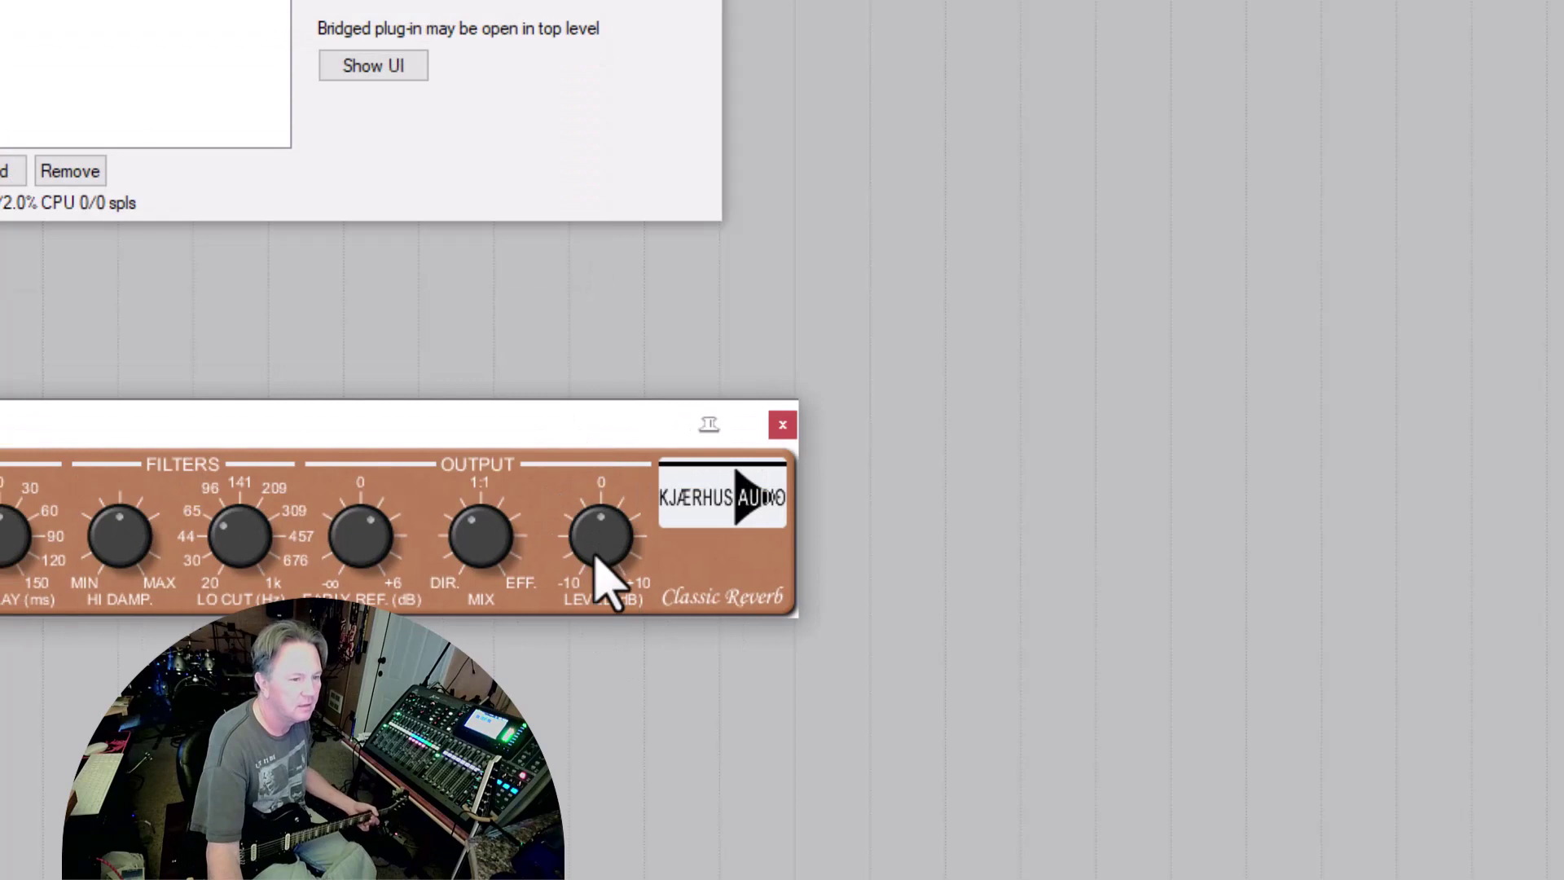
Adjust the reverb's dry/wet mix and return its output level to 0 dB
drag(608, 569, 583, 639)
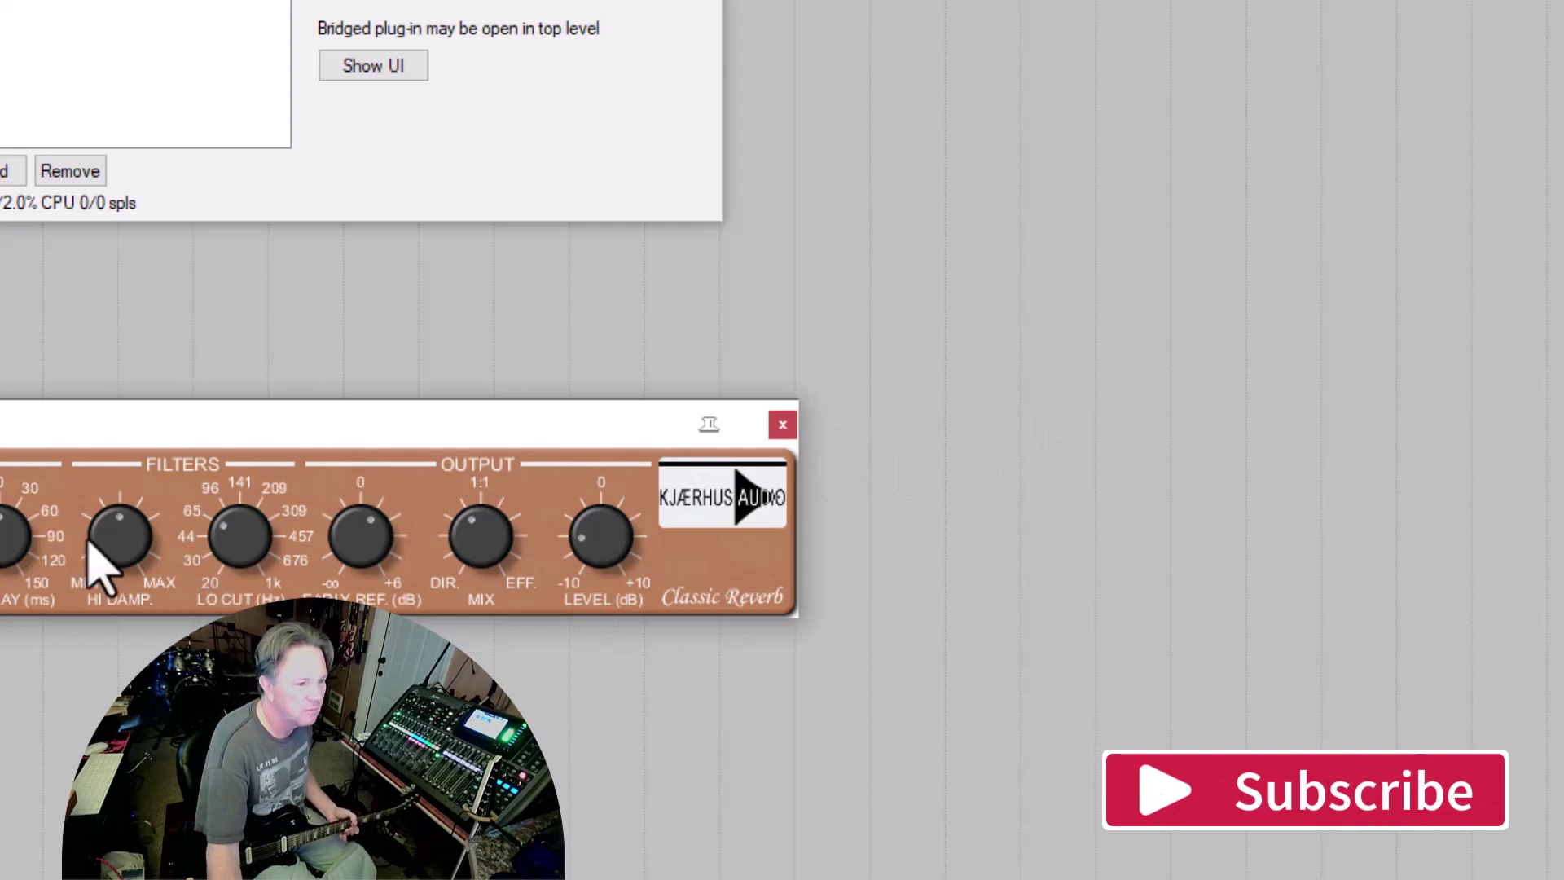
drag(506, 533, 479, 570)
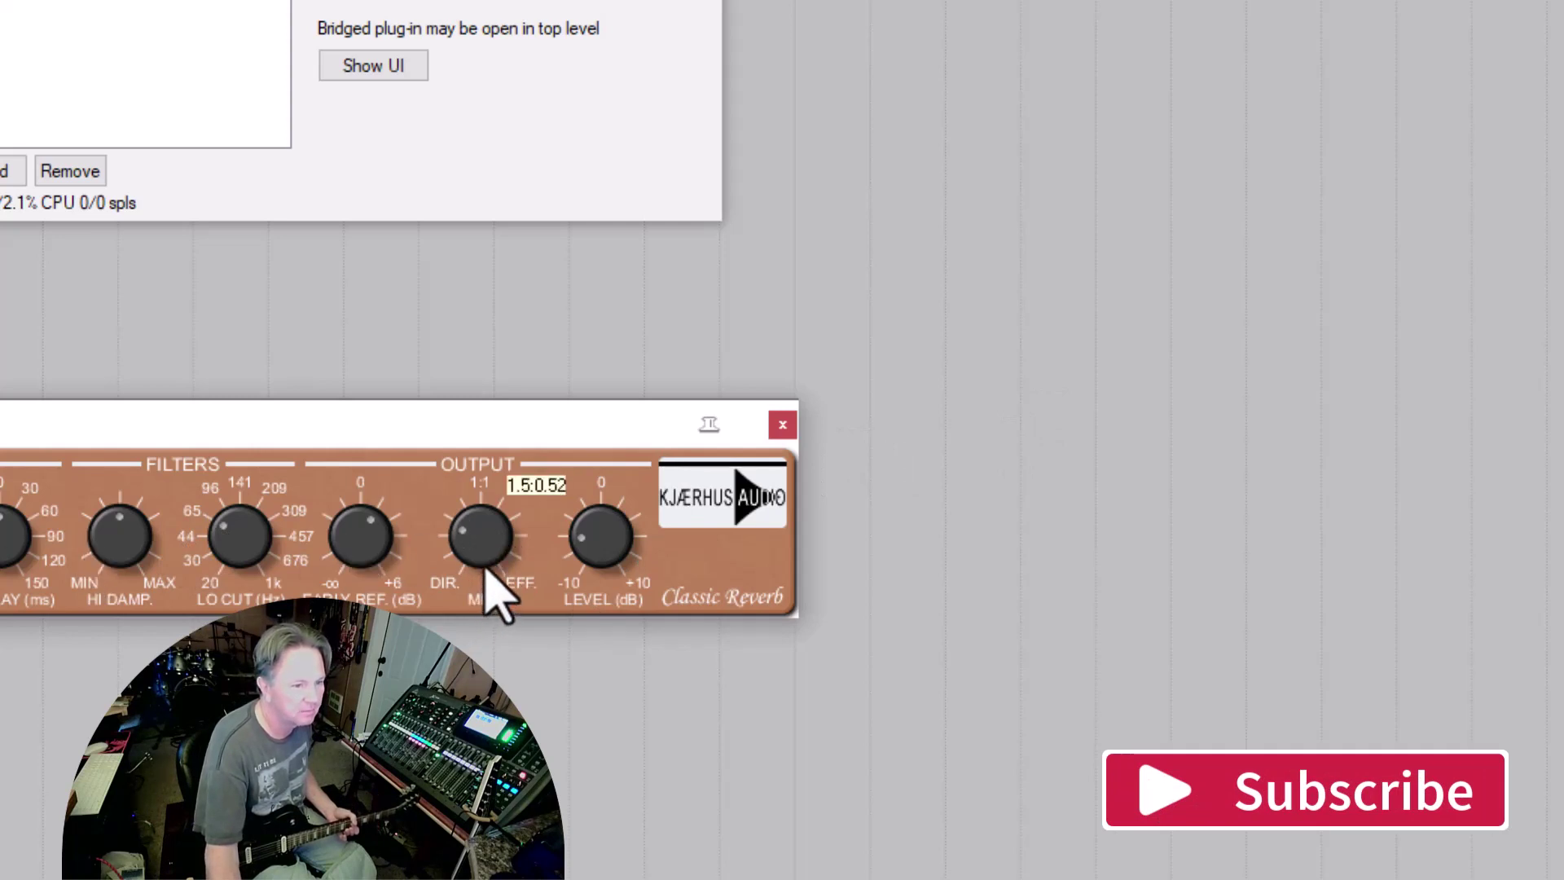
mouse_move(592, 547)
mouse_down()
mouse_move(611, 559)
mouse_move(611, 531)
mouse_move(579, 541)
mouse_up()
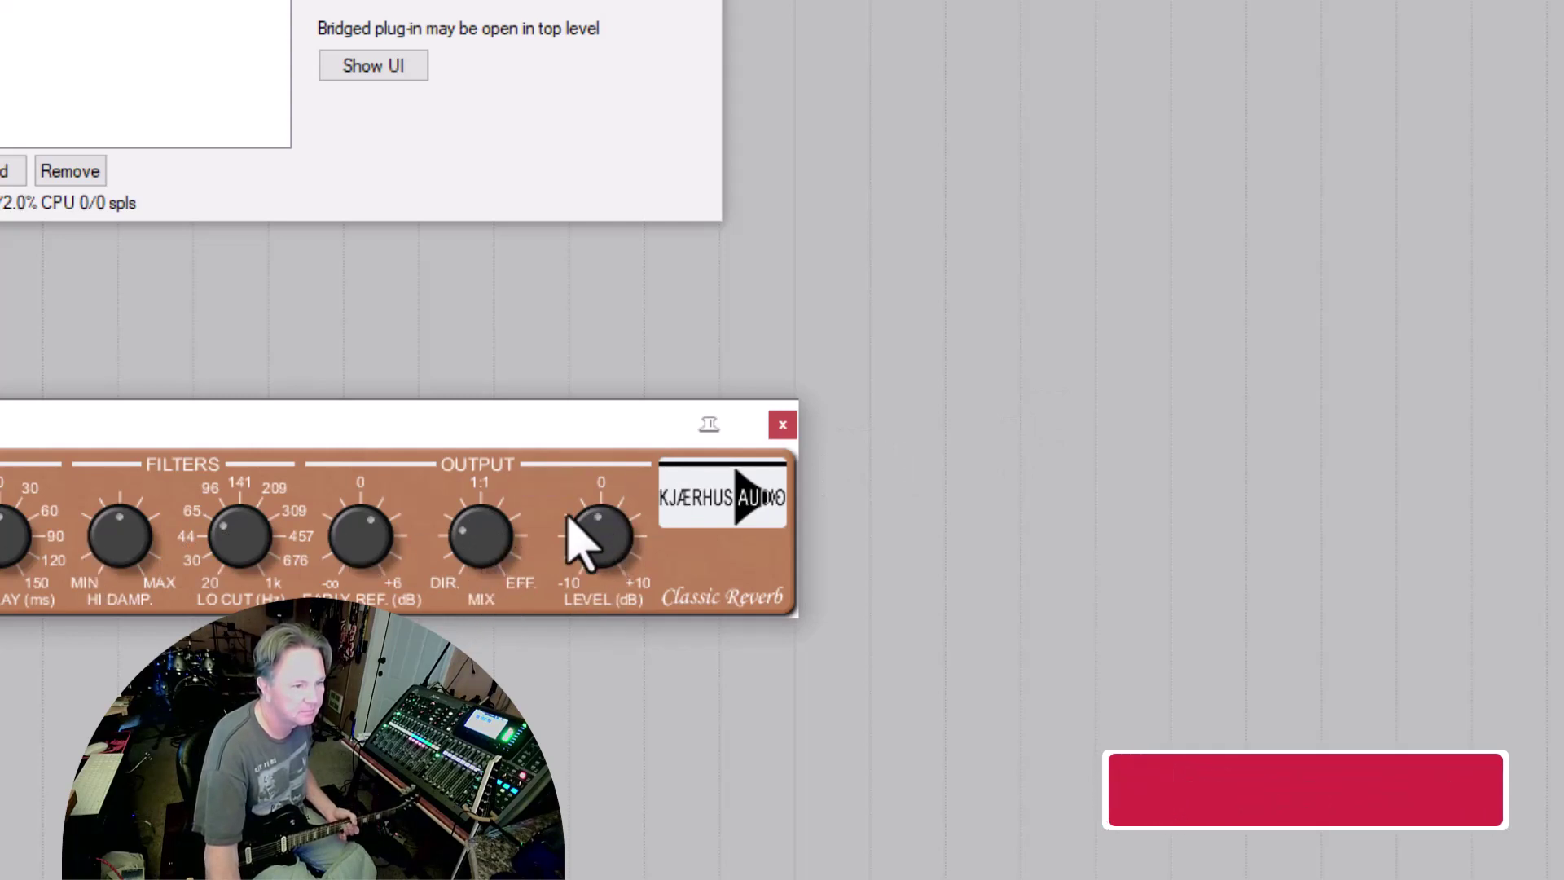
click(466, 538)
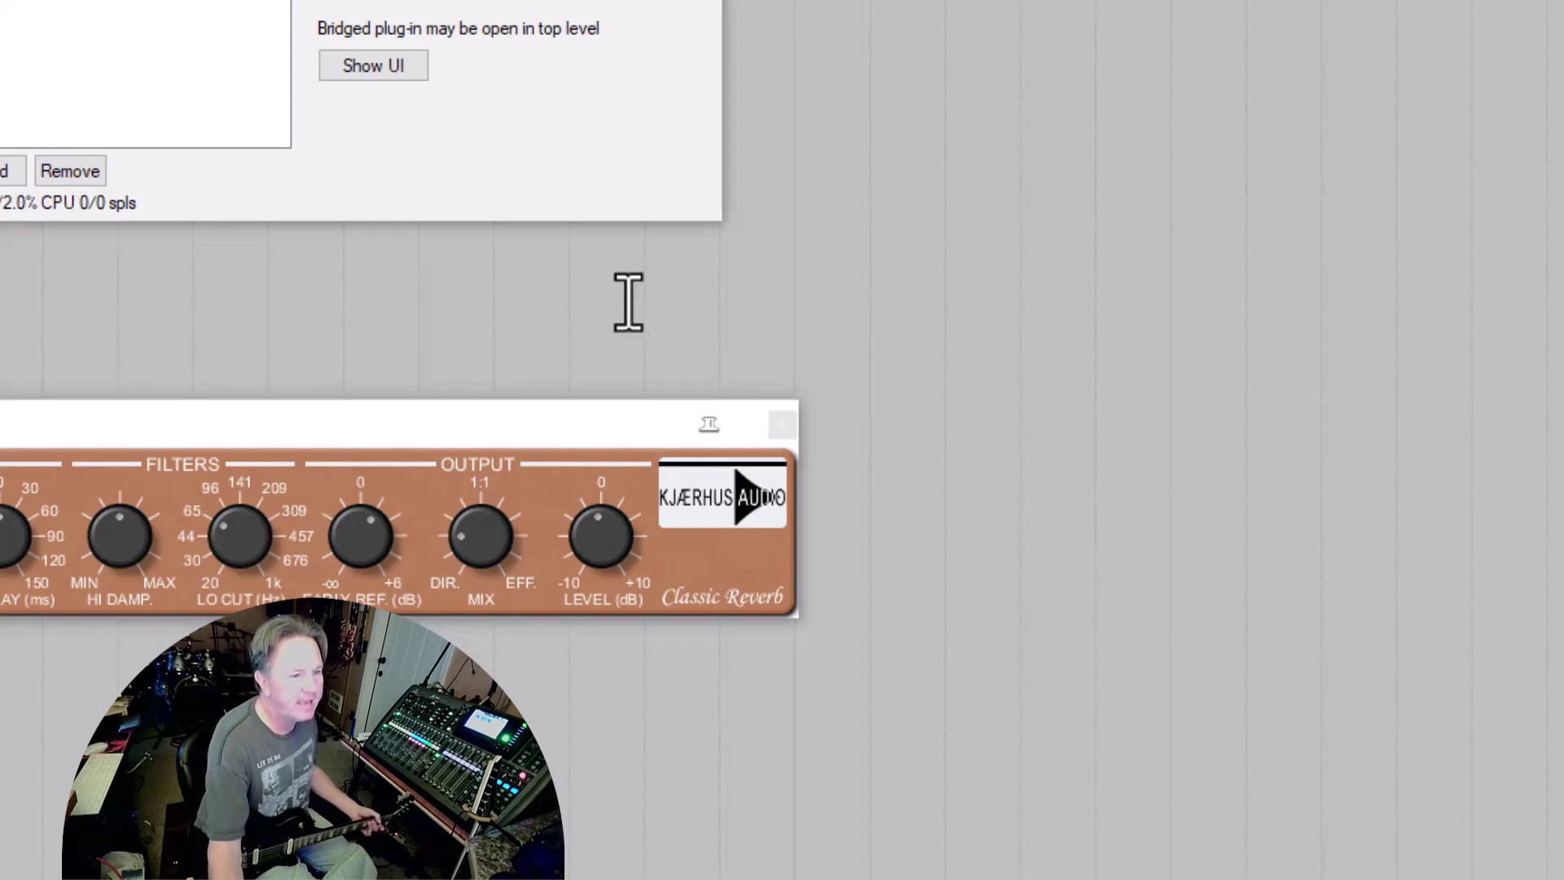
click(224, 434)
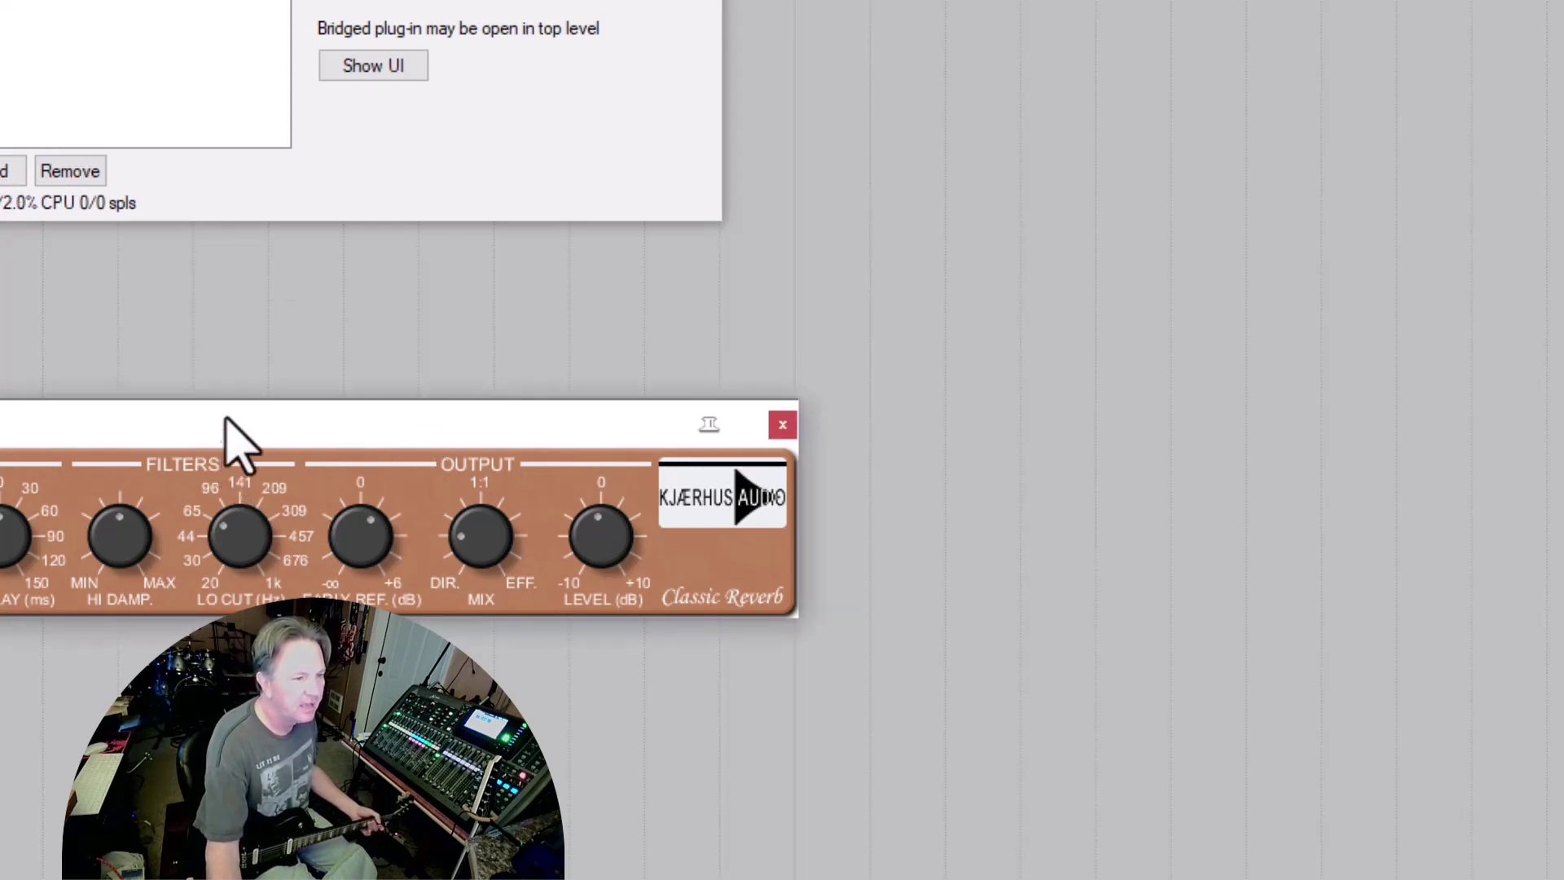
click(670, 356)
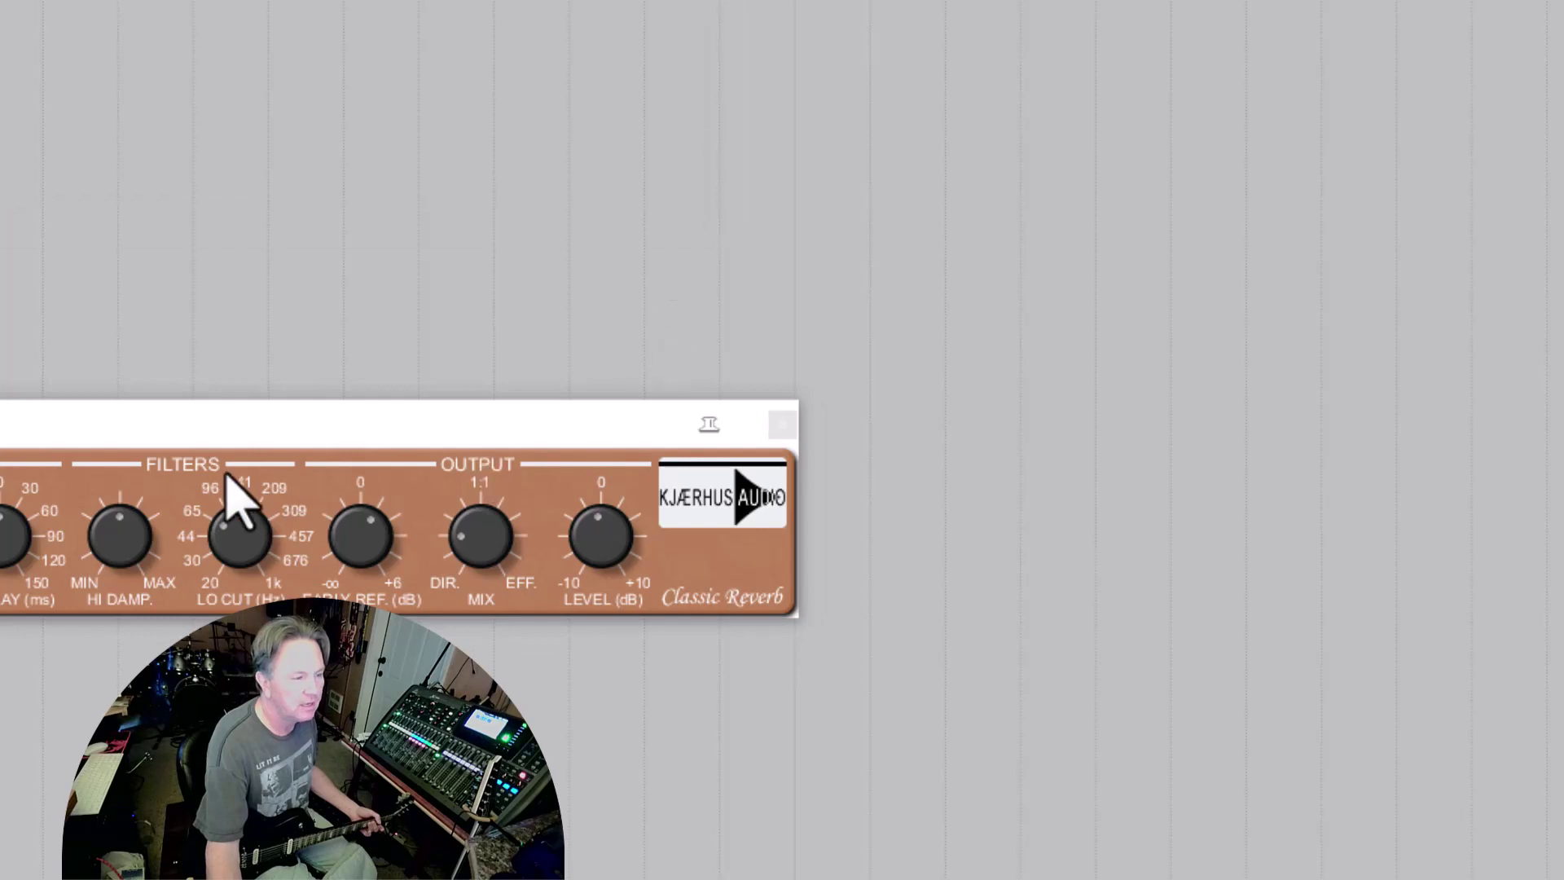
key(alt+Tab)
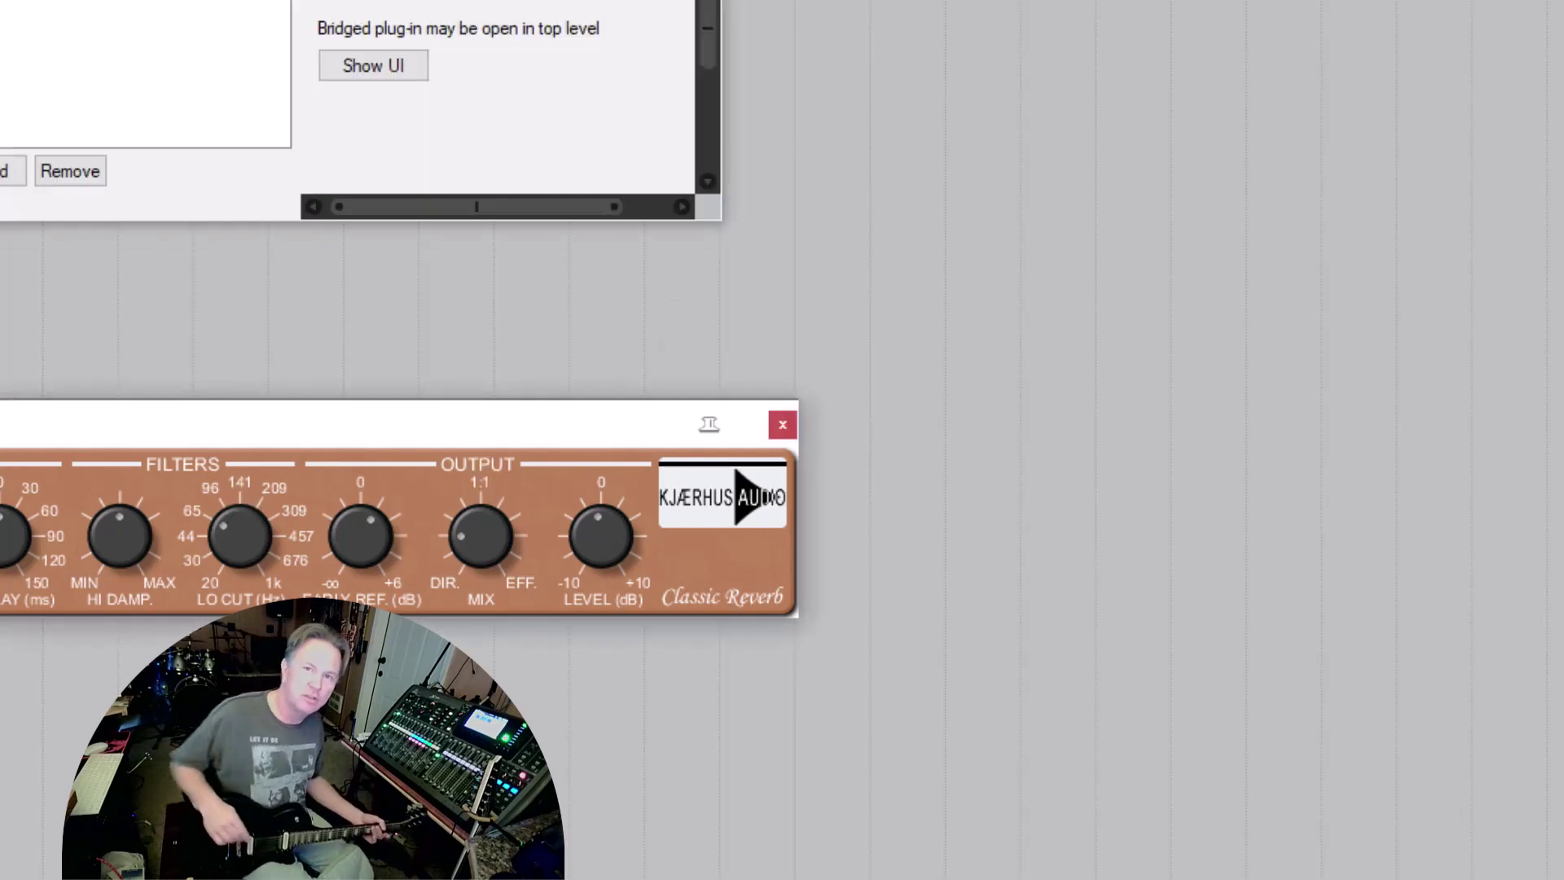